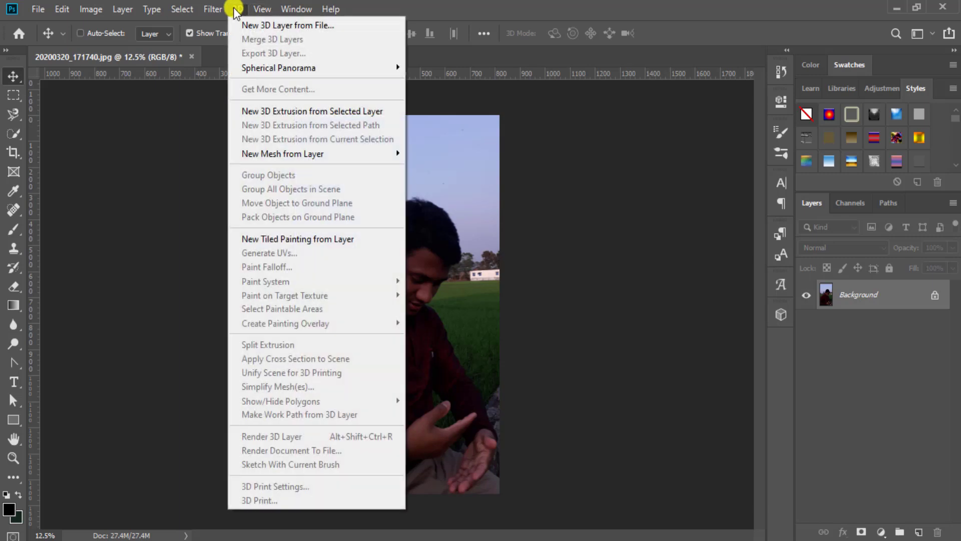
Step: Examine the blur filters offered in the Blur Gallery
left_click(214, 9)
left_click(214, 10)
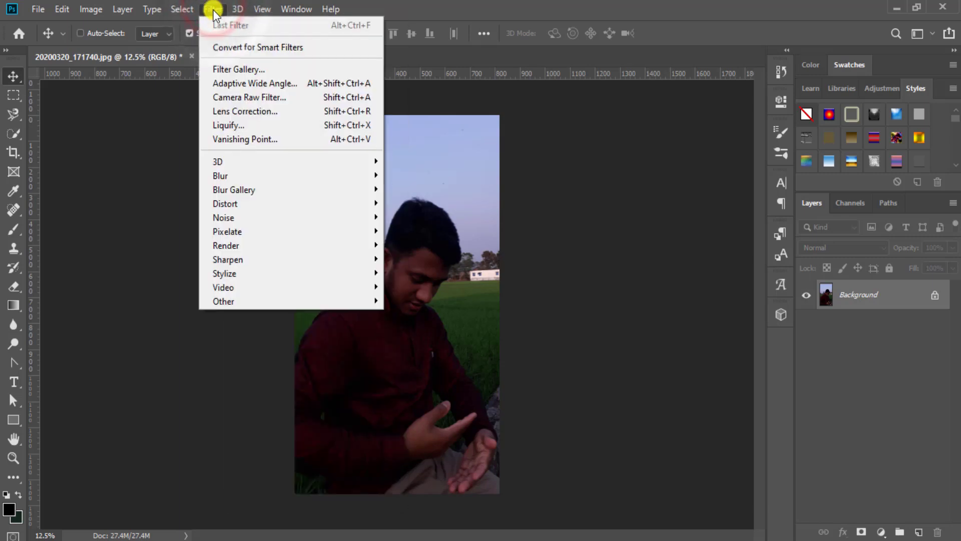
mouse_move(227, 189)
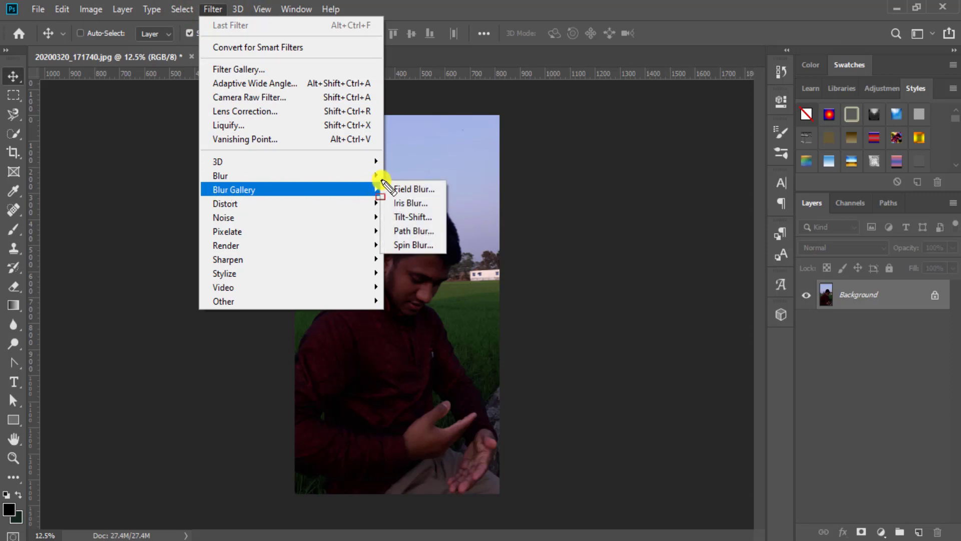
mouse_move(382, 180)
left_mouse_down()
mouse_move(393, 206)
mouse_move(448, 254)
left_mouse_up()
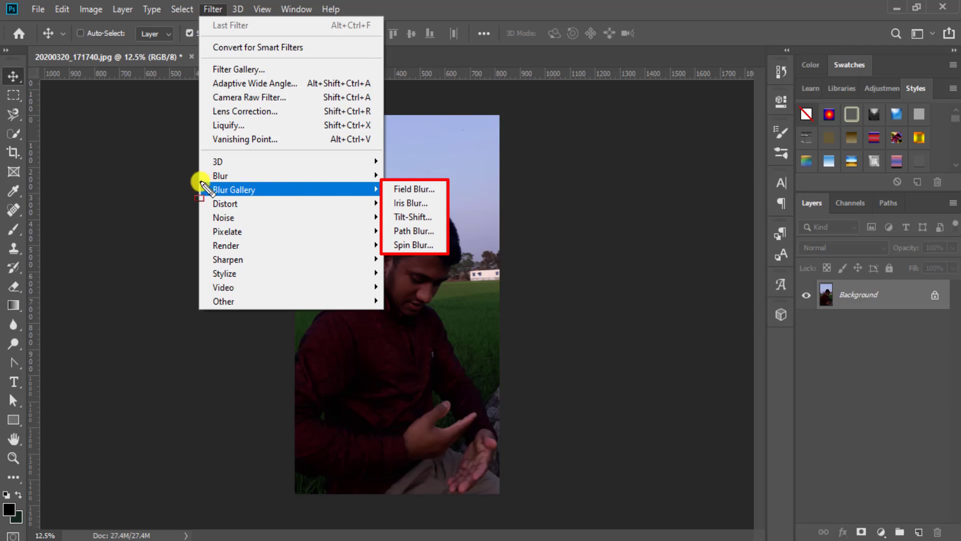
mouse_move(199, 181)
left_mouse_down()
mouse_move(249, 195)
mouse_move(380, 198)
left_mouse_up()
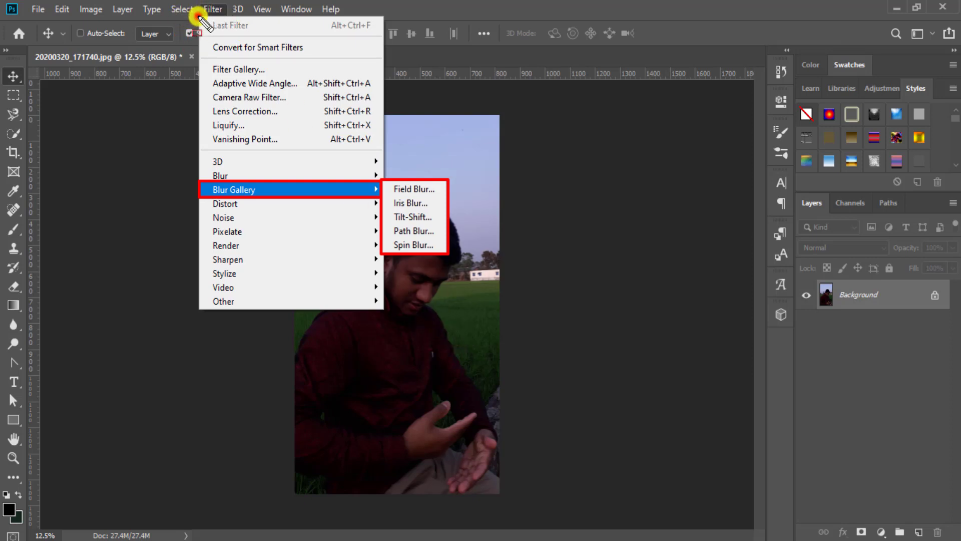
mouse_move(199, 17)
left_mouse_down()
mouse_move(377, 125)
mouse_move(384, 183)
left_mouse_up()
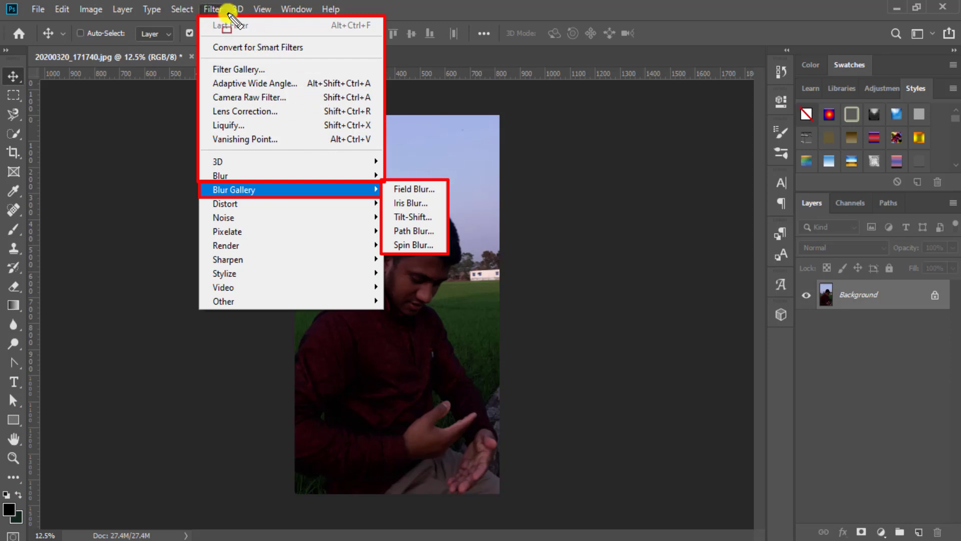
left_click(228, 11)
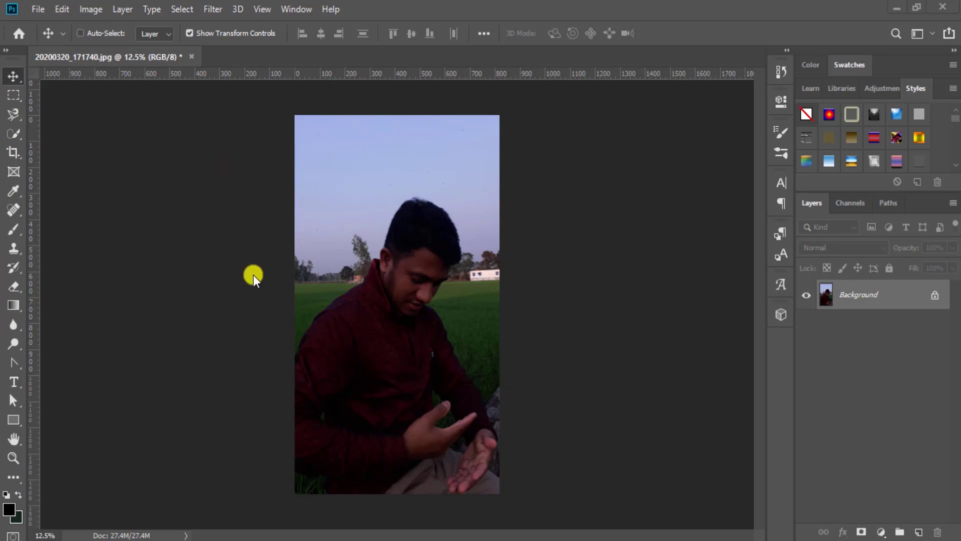
left_click(229, 7)
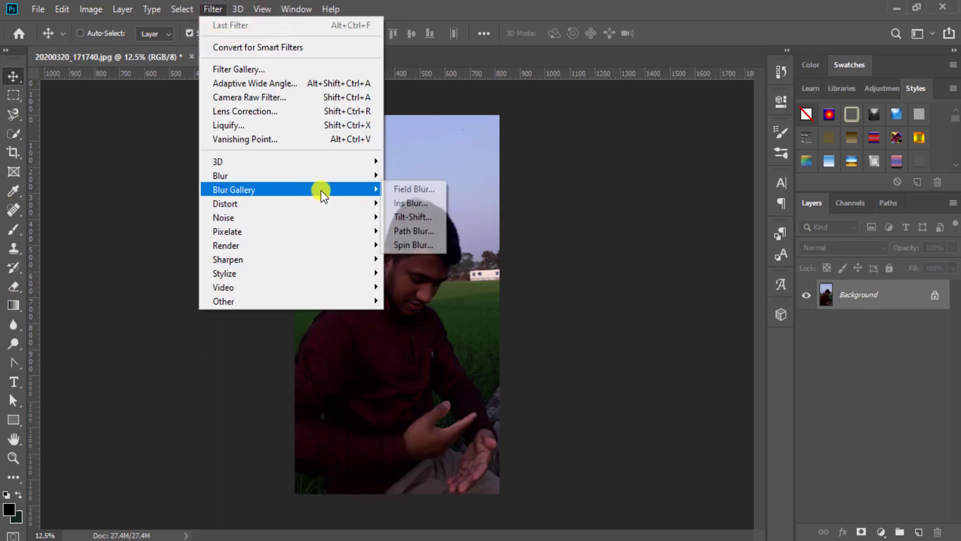
Step: Duplicate the Background layer and hide the original
left_click(881, 299)
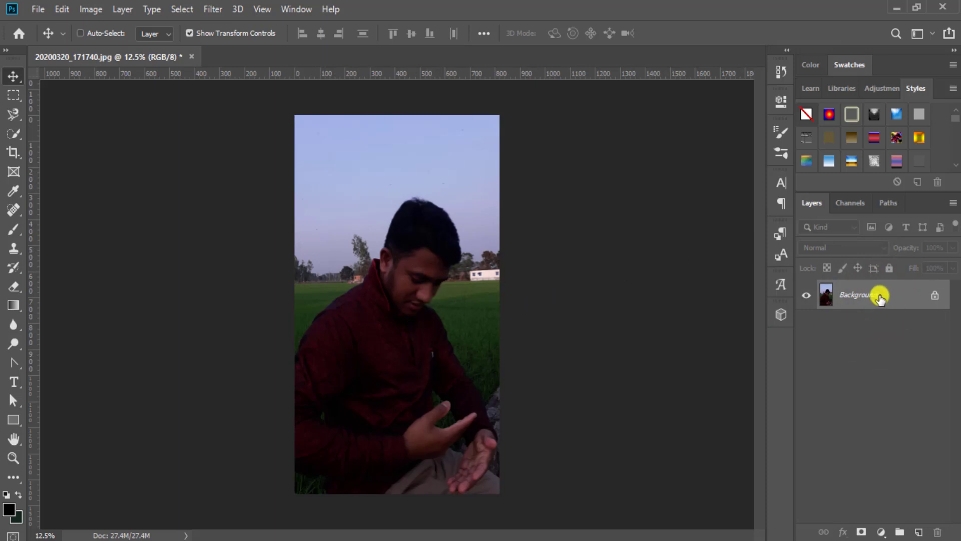
left_click_drag(881, 300, 920, 531)
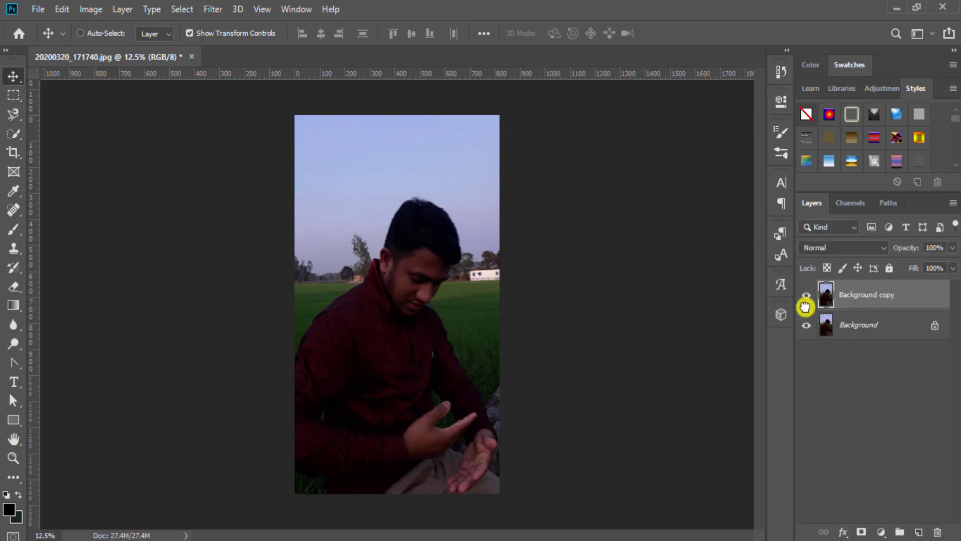
left_click(805, 325)
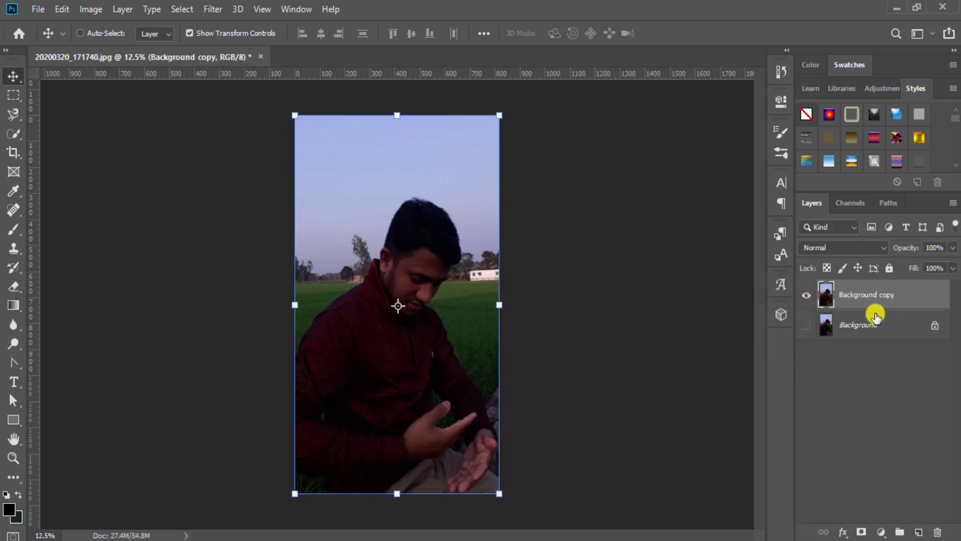
Step: Start a Field Blur on the Background copy layer
left_click(877, 294)
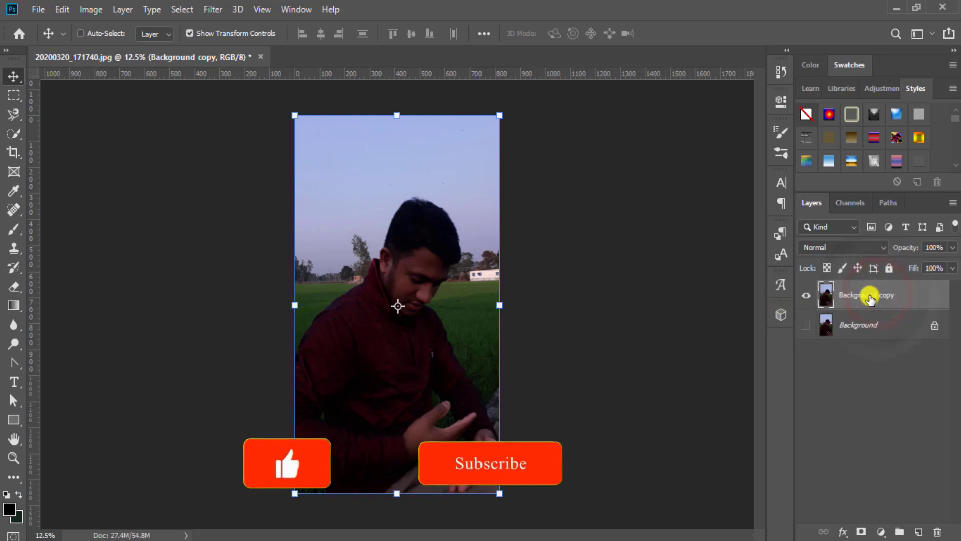
left_click(212, 9)
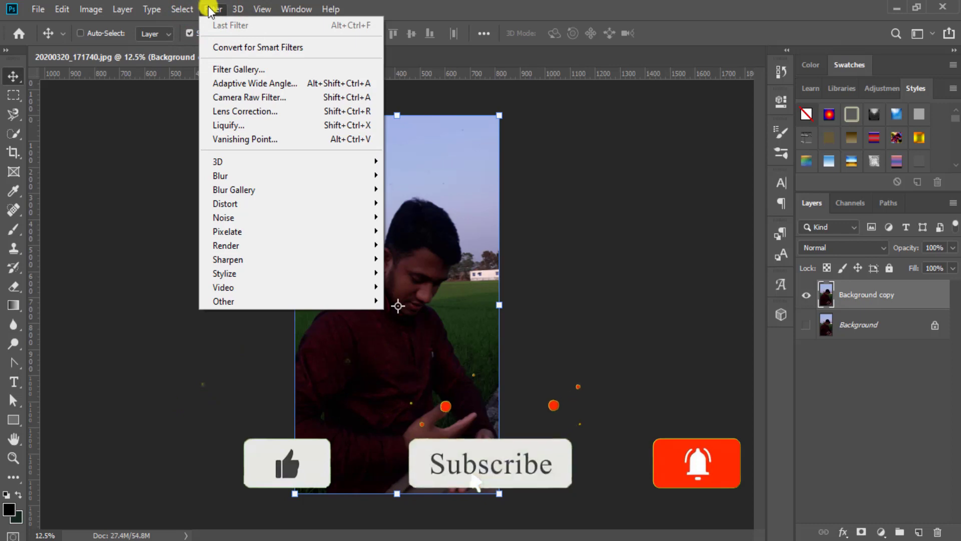
mouse_move(245, 194)
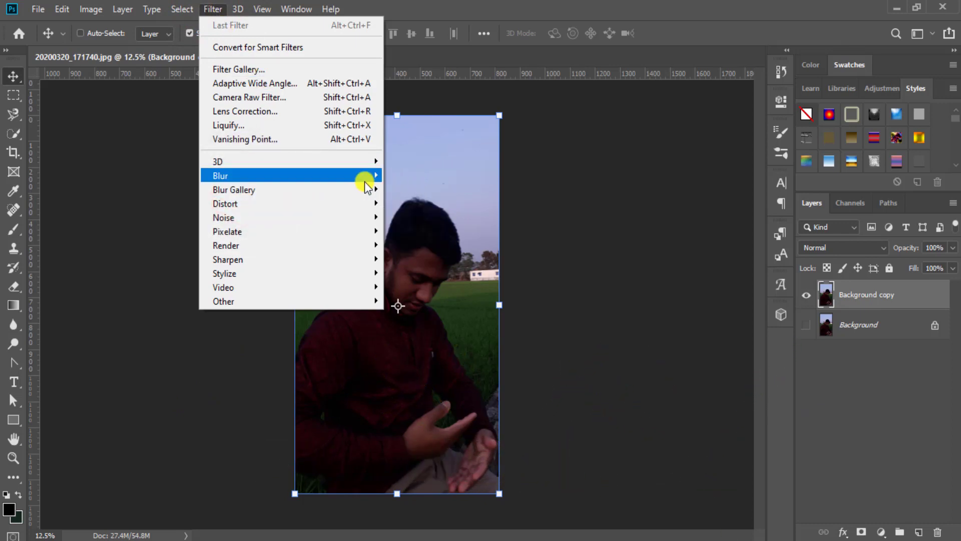
mouse_move(367, 189)
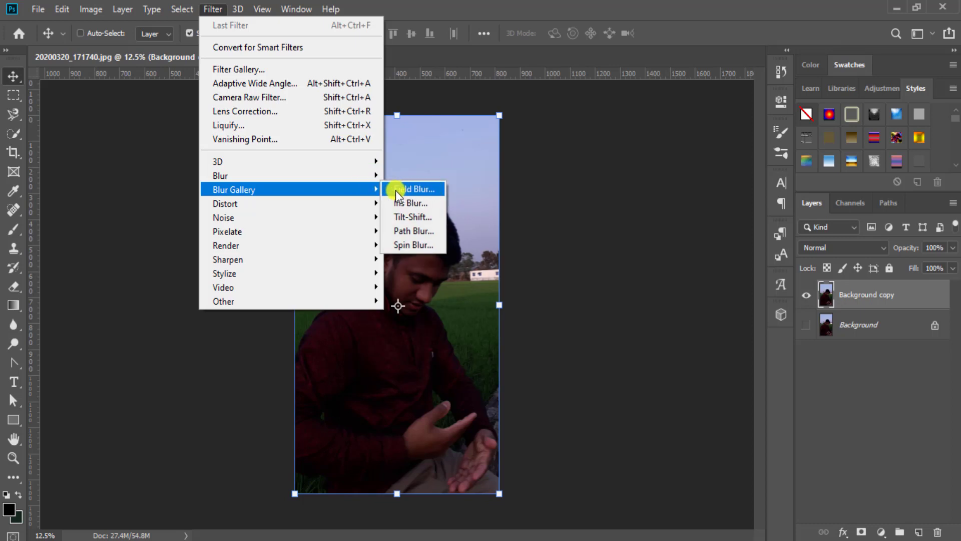
left_click(411, 188)
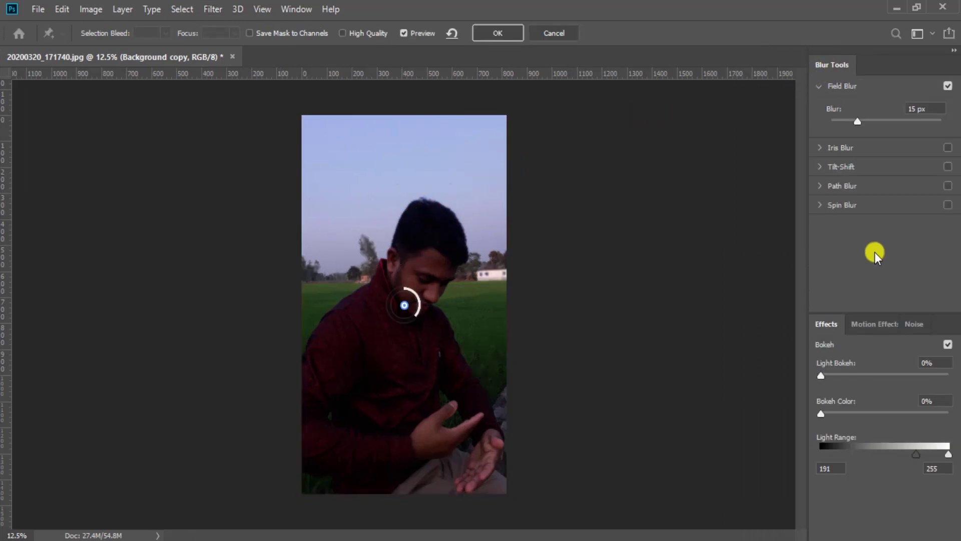
mouse_move(810, 53)
left_mouse_down()
mouse_move(839, 102)
mouse_move(956, 456)
mouse_move(960, 539)
left_mouse_up()
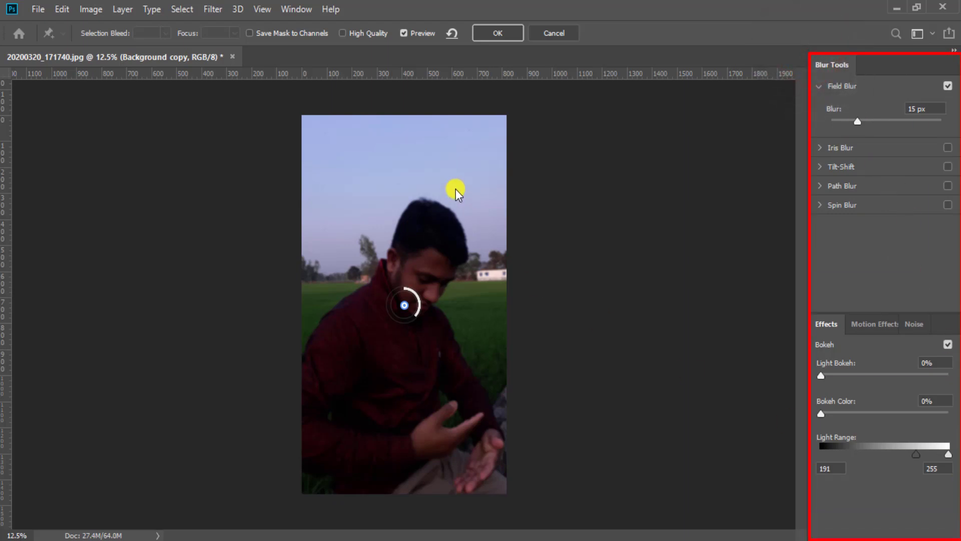
key("Escape")
Step: Move the blur pin from the image centre to the upper-left sky and set its blur to 2 px
left_click(407, 229)
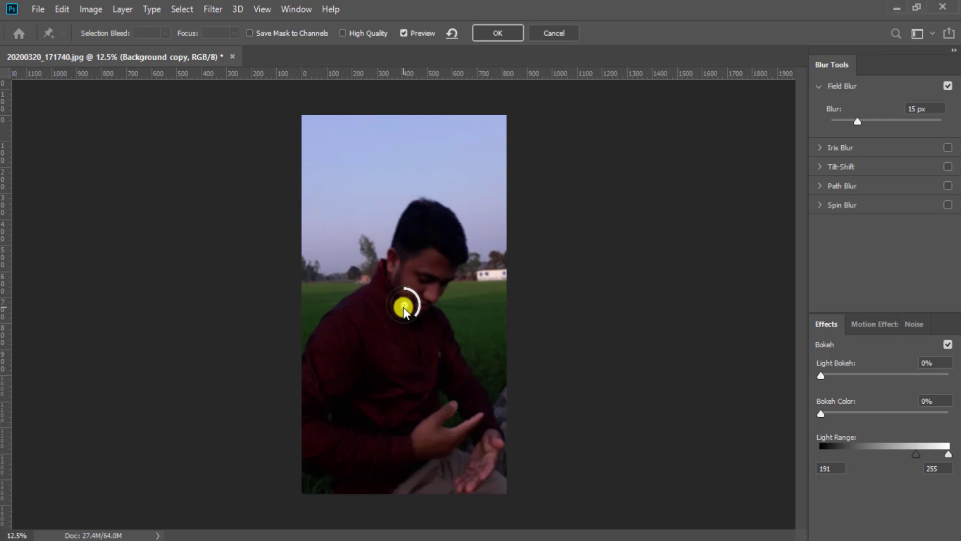
left_click_drag(403, 306, 363, 183)
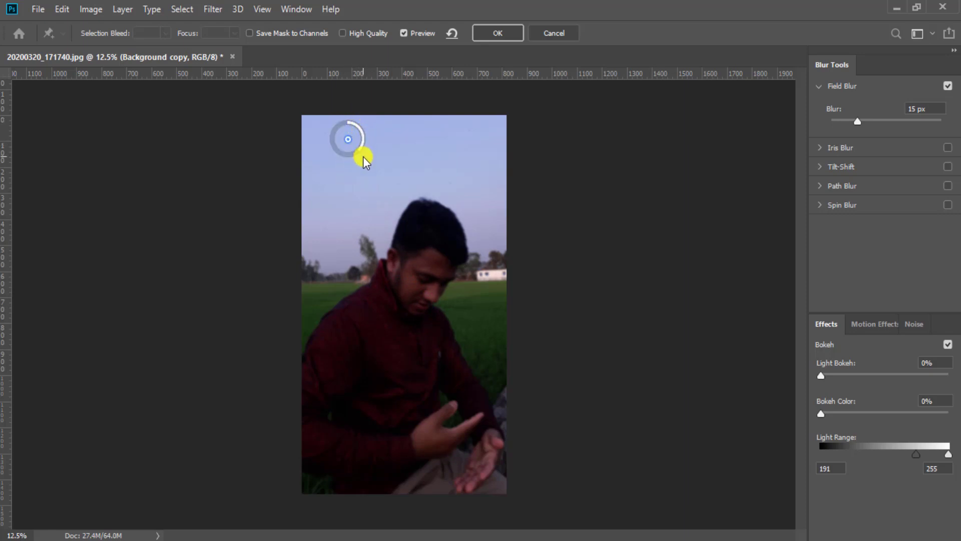
left_click_drag(361, 155, 329, 135)
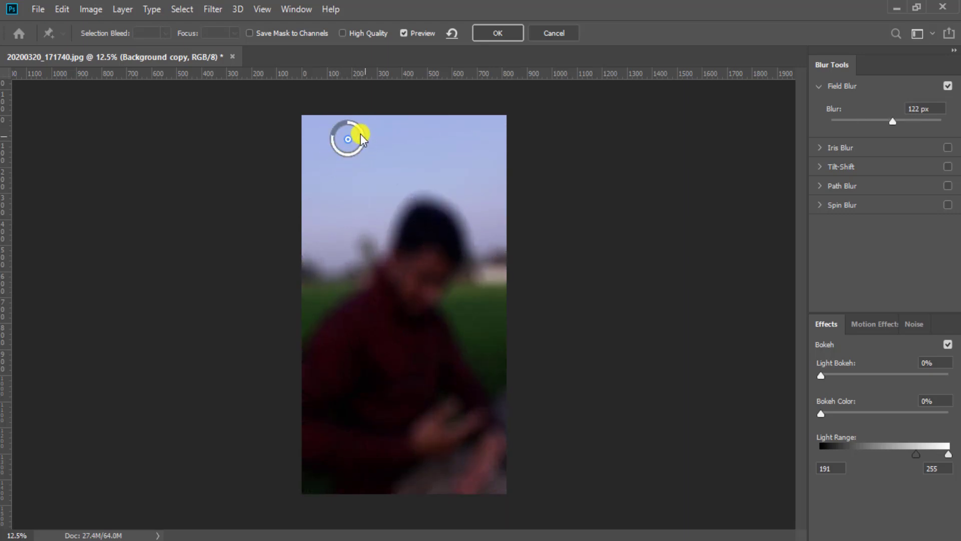
left_click_drag(335, 136, 353, 124)
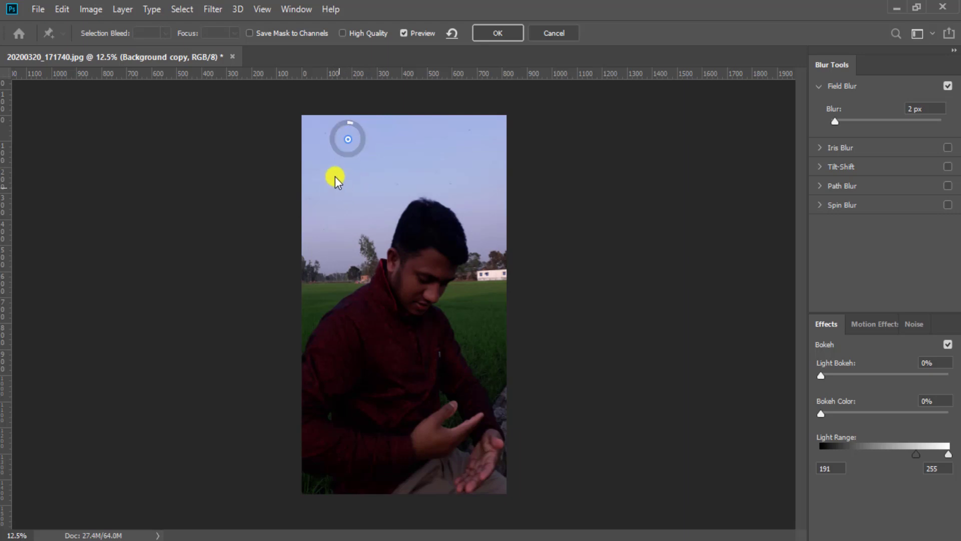
Step: Add a 68 px blur pin in the sky at the upper right and another pin on the grass beside the man's shoulder
left_click(471, 170)
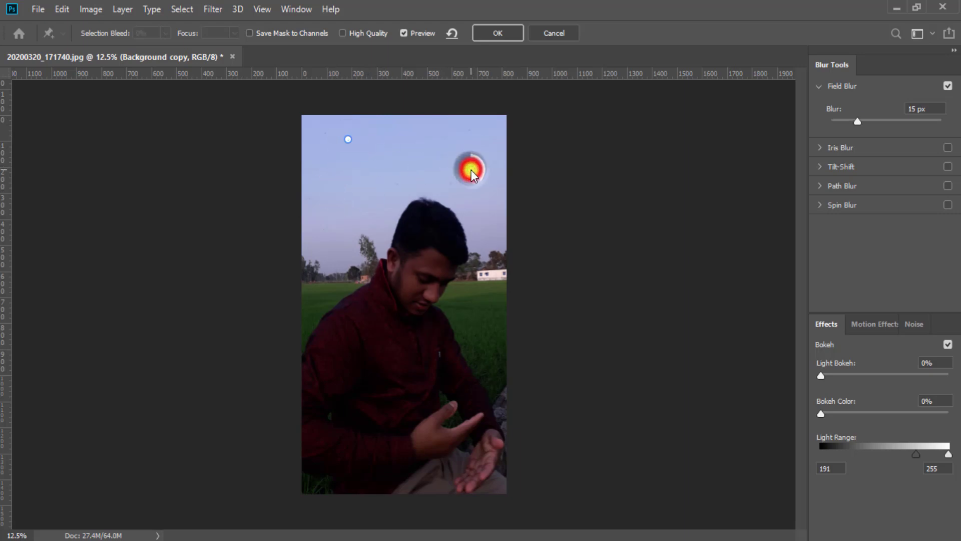
left_click_drag(470, 152, 464, 173)
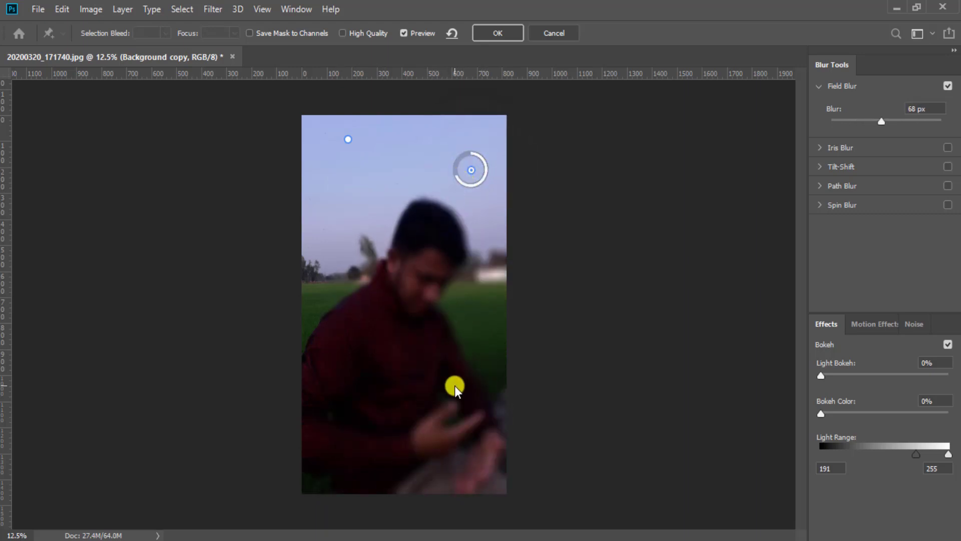
left_click(333, 290)
left_click_drag(333, 273, 328, 298)
Step: Add a 78 px blur pin on the man's chest and a 394 px pin on the sleeve near the photo's lower-left corner
left_click(440, 356)
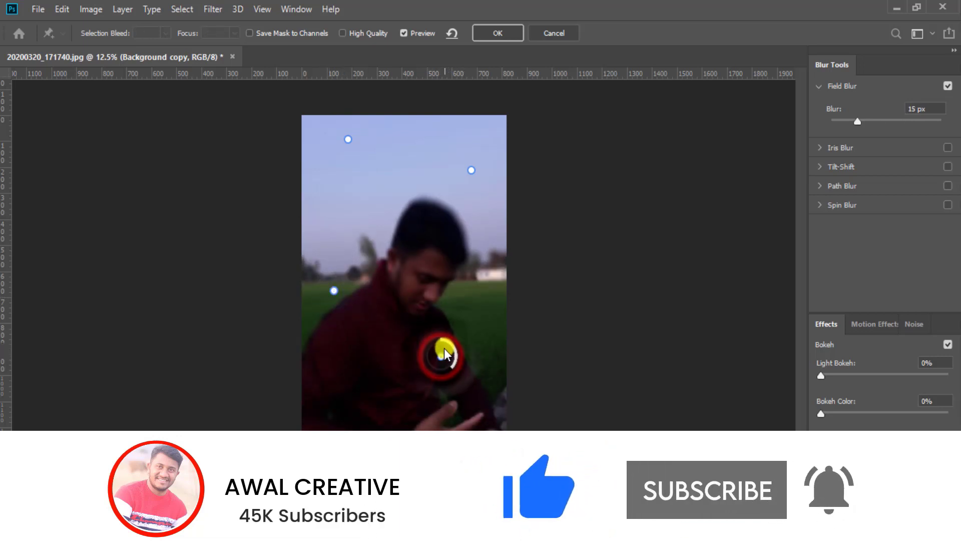
mouse_move(444, 348)
left_mouse_down()
mouse_move(455, 353)
mouse_move(429, 343)
mouse_move(444, 335)
mouse_move(457, 361)
mouse_move(437, 364)
mouse_move(430, 346)
mouse_move(430, 365)
mouse_move(449, 371)
mouse_move(451, 353)
mouse_move(428, 348)
mouse_move(425, 358)
mouse_move(434, 371)
mouse_move(435, 345)
mouse_move(449, 342)
mouse_move(429, 346)
mouse_move(429, 360)
left_mouse_up()
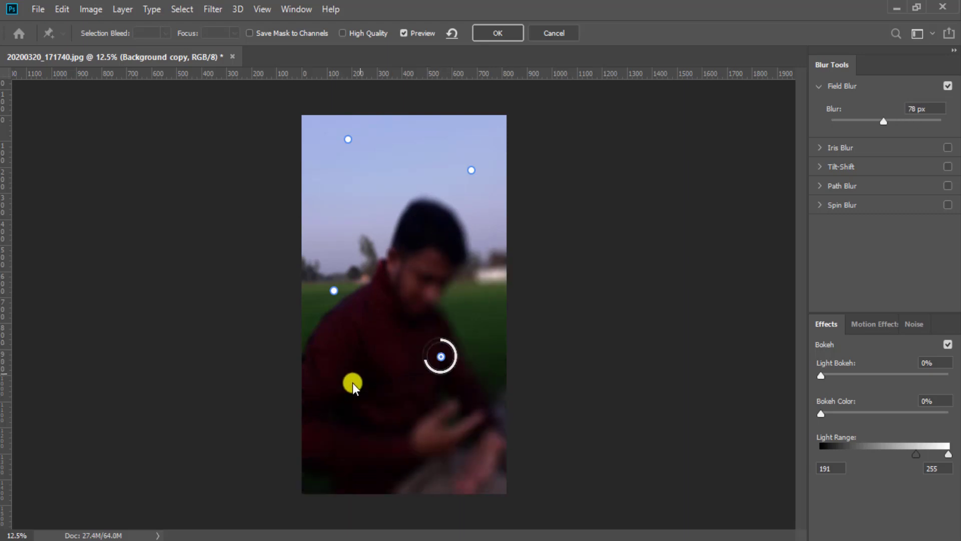
left_click(339, 439)
mouse_move(343, 428)
left_mouse_down()
mouse_move(324, 428)
mouse_move(335, 422)
left_mouse_up()
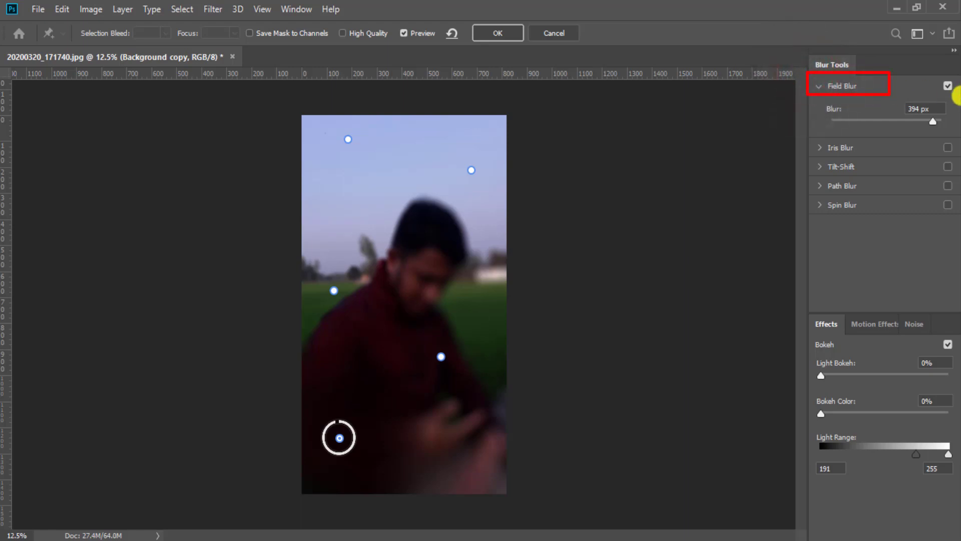
Step: Reduce the blur of the pin on the lower-left sleeve to 34 px
left_click(932, 122)
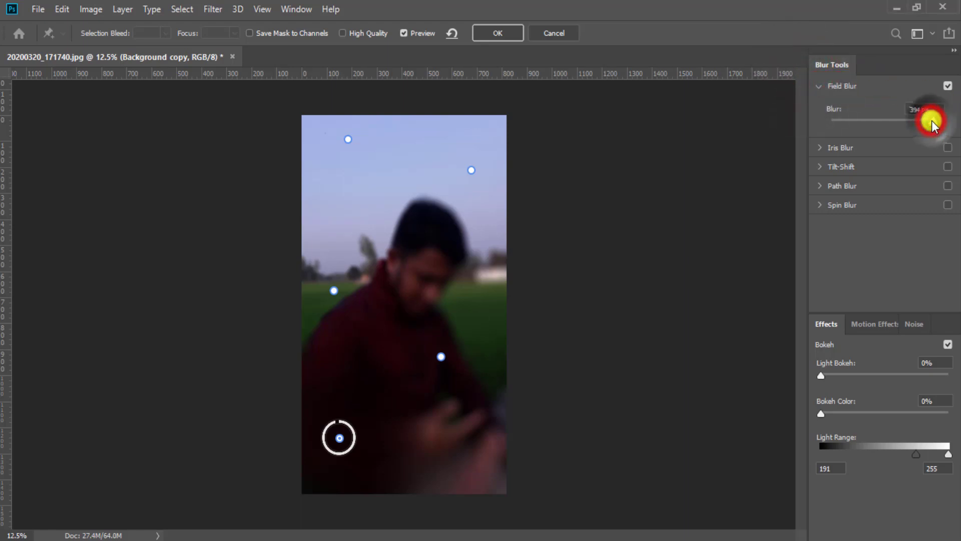
left_click_drag(932, 121, 893, 127)
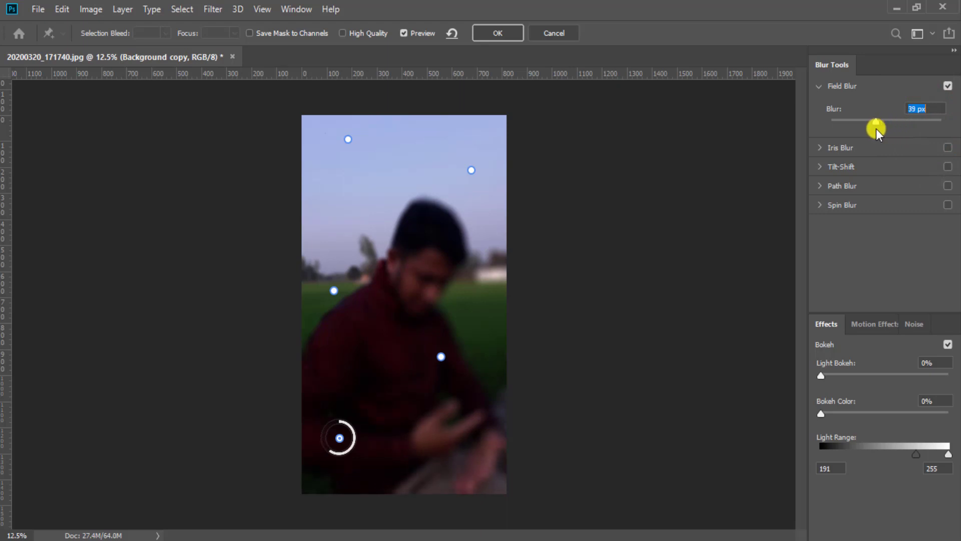
mouse_move(334, 452)
left_mouse_down()
mouse_move(355, 436)
mouse_move(350, 447)
mouse_move(326, 439)
left_mouse_up()
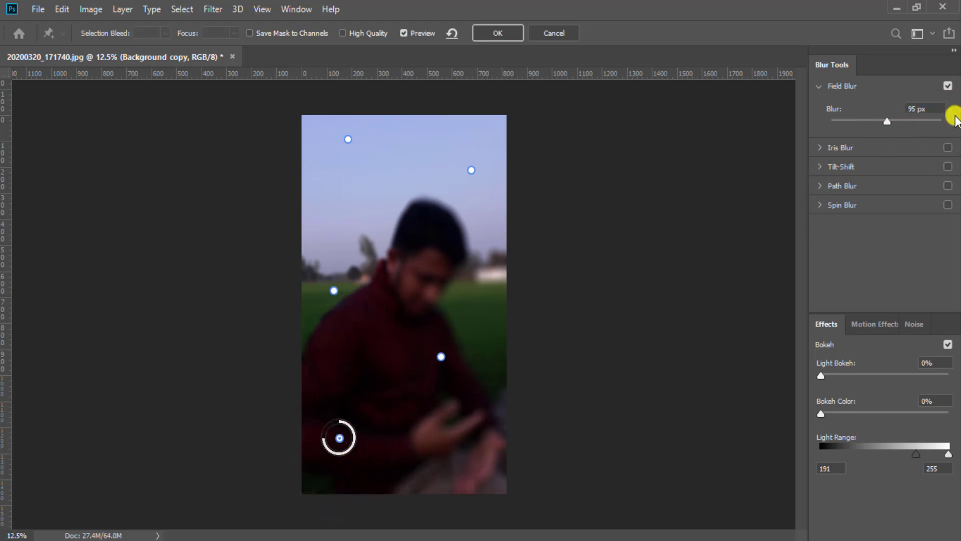
left_click(936, 108)
left_click_drag(885, 121, 920, 120)
left_click_drag(934, 119, 875, 133)
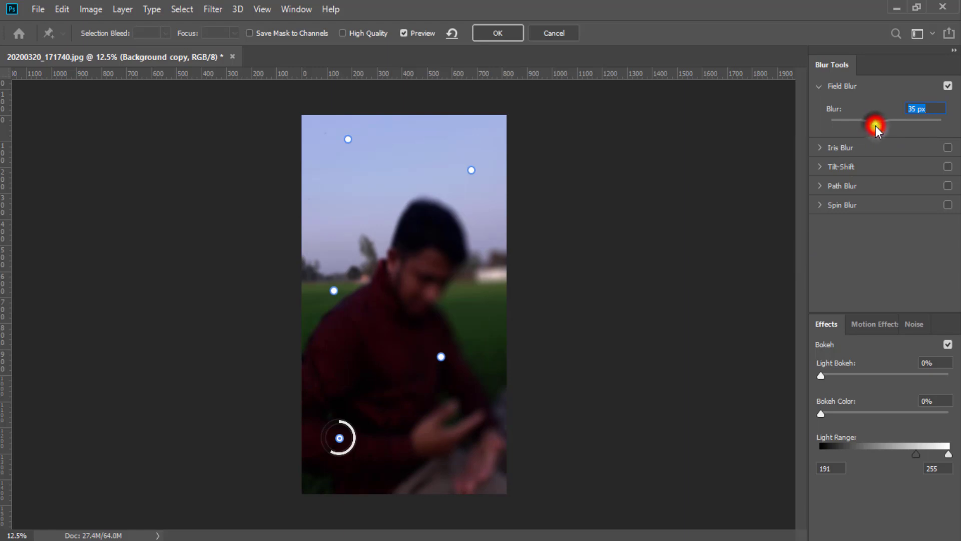
left_click_drag(875, 125, 873, 126)
Step: Try Light Bokeh at 73% and return it to 0%, and set Bokeh Color to 86%
left_click_drag(822, 378, 914, 372)
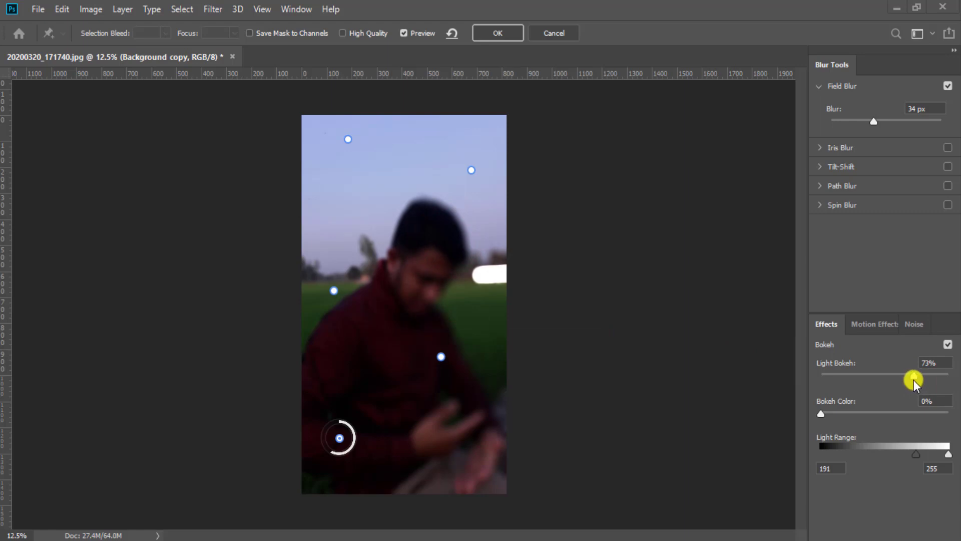
left_click_drag(913, 379, 710, 366)
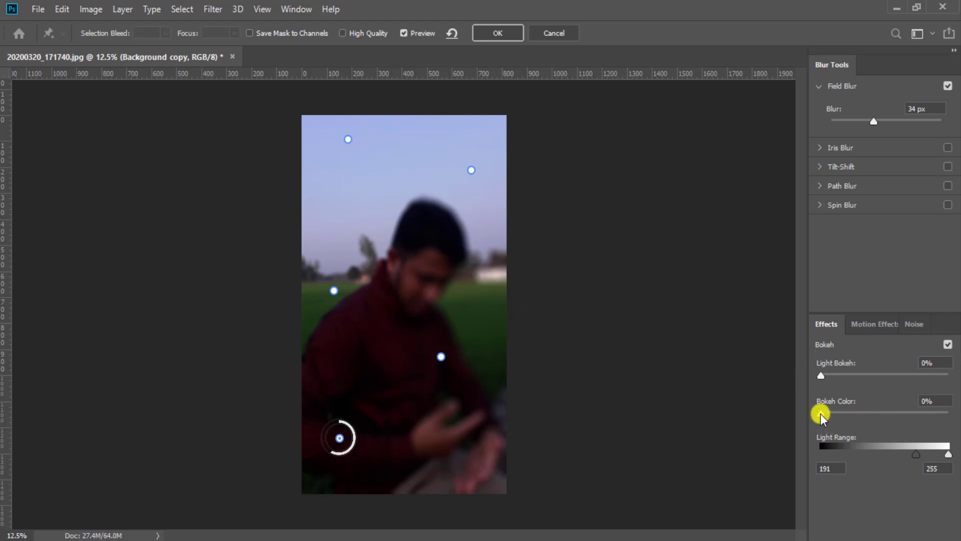
left_click_drag(820, 413, 945, 409)
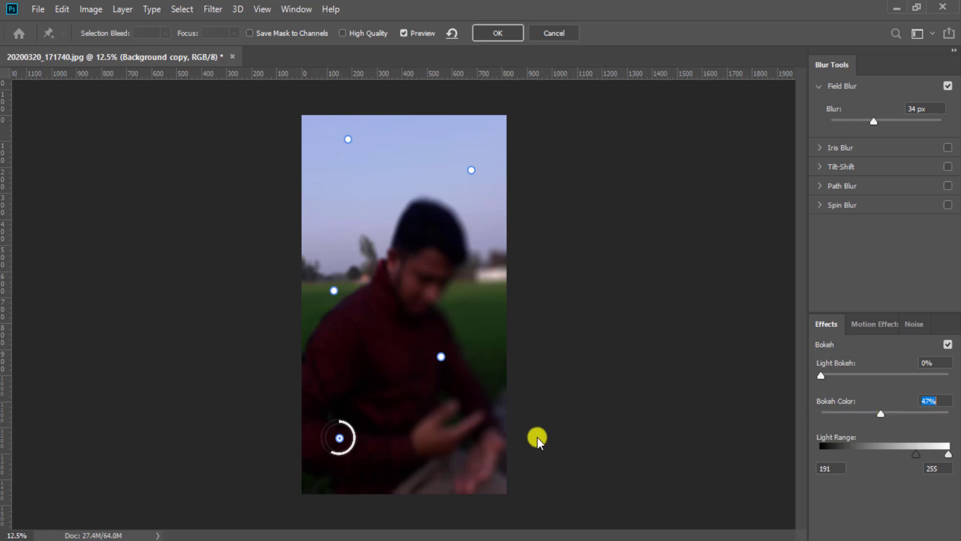
left_click(878, 414)
left_click_drag(878, 413, 929, 414)
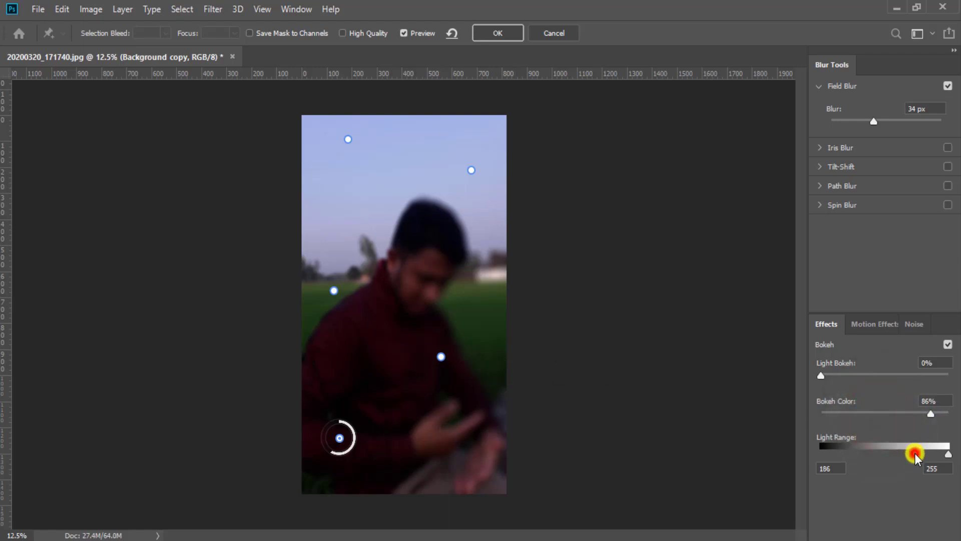
Step: Set the lower limit of the bokeh Light Range to 202 and apply the Field Blur
left_click_drag(911, 453, 832, 455)
left_click(824, 449)
left_click_drag(822, 452, 924, 460)
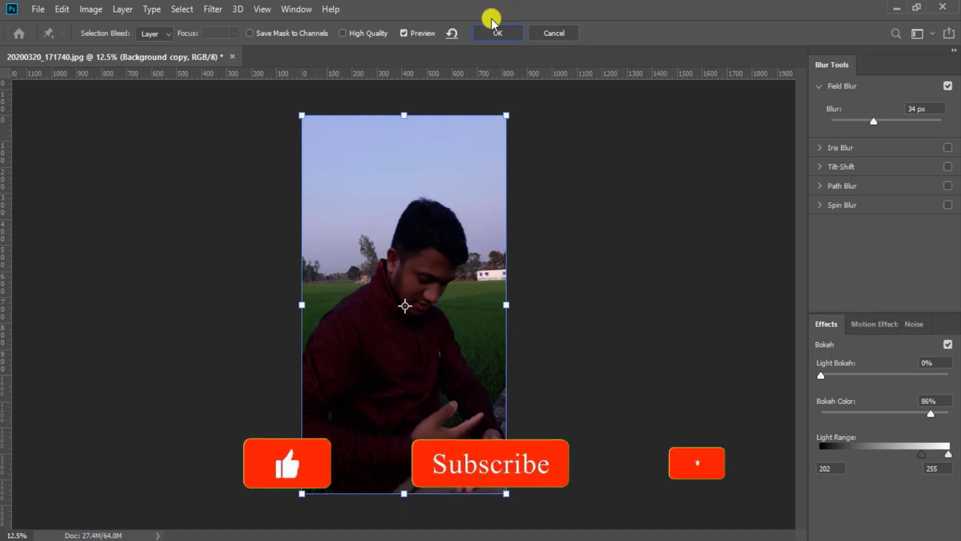
left_click(489, 32)
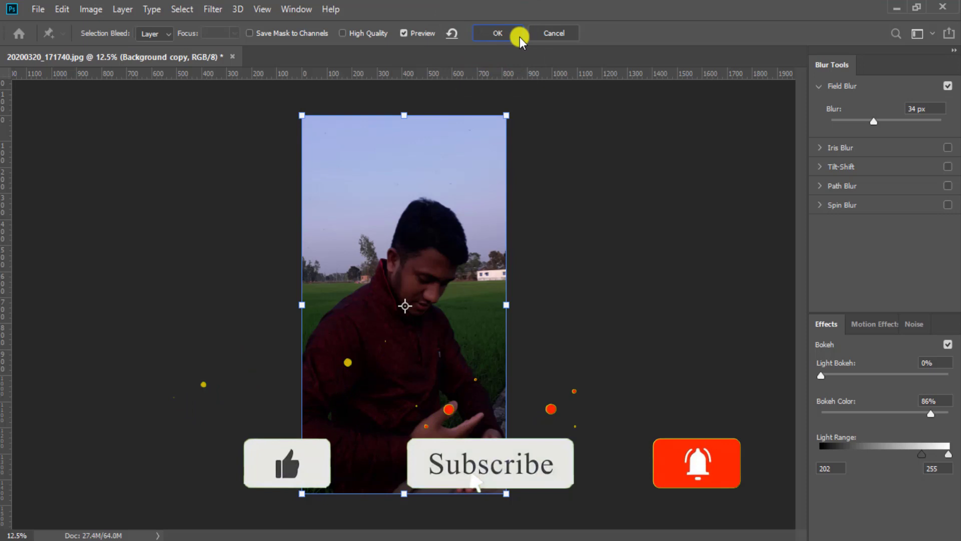
Step: Confirm the Field Blur on the Background copy layer and undo it to restore the sharp photo
left_click(490, 31)
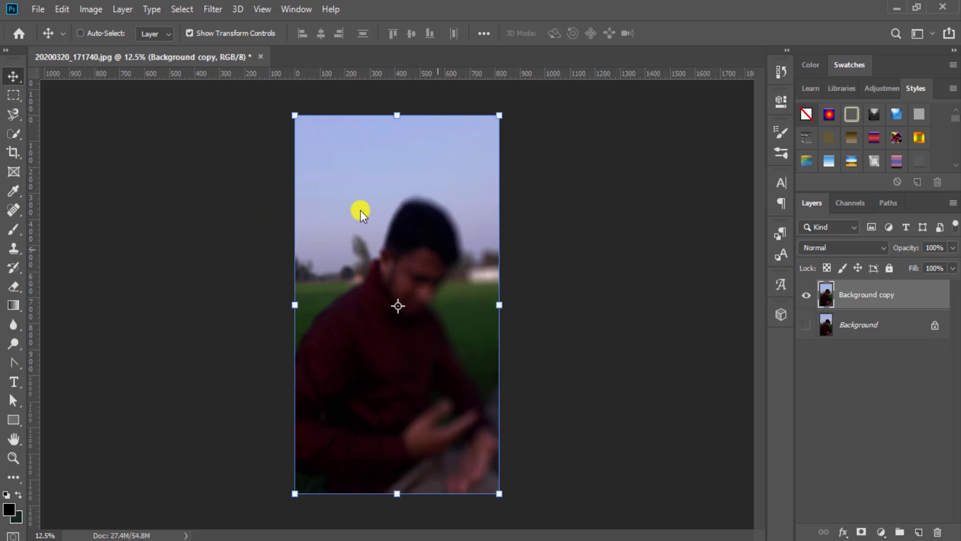
left_click_drag(360, 179, 462, 345)
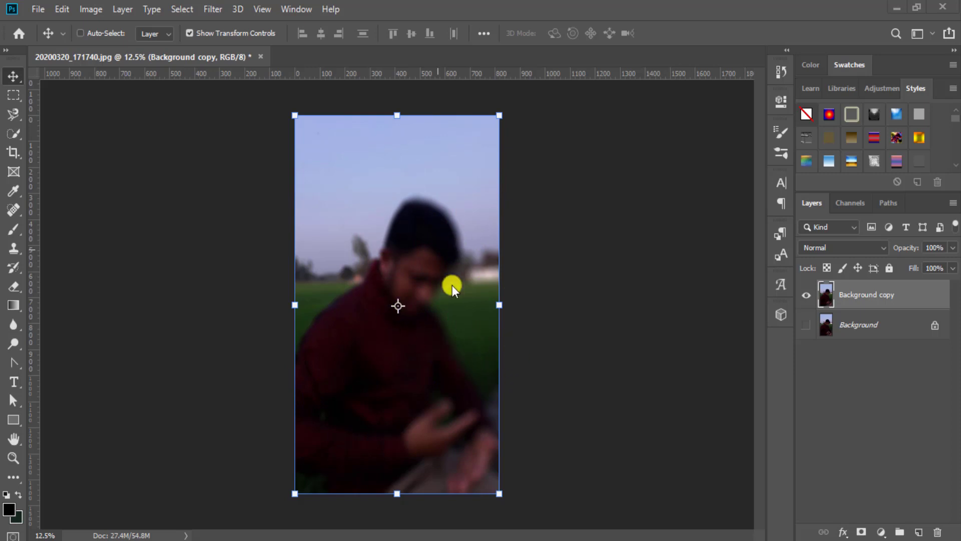
left_click(438, 315)
left_click(438, 315)
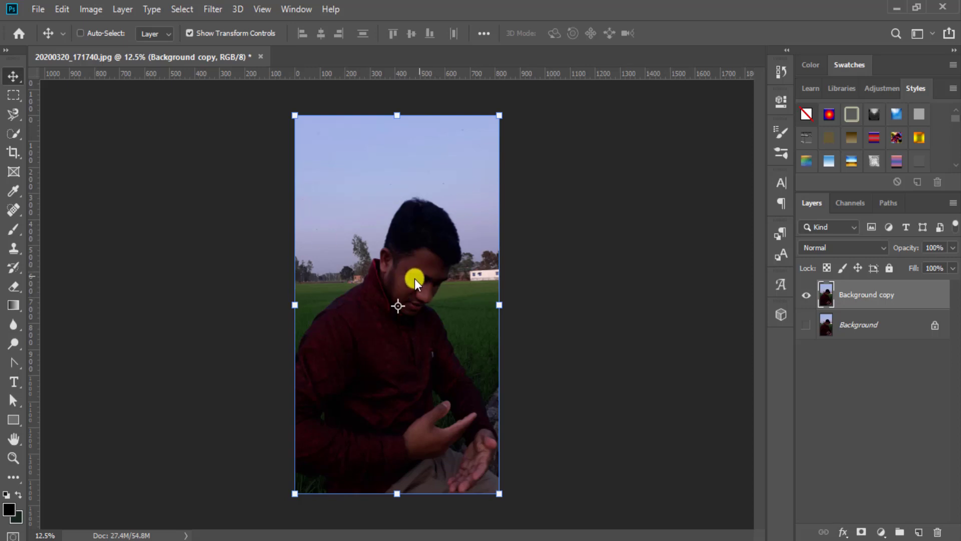
Step: Start an Iris Blur from the Blur Gallery on the Background copy layer
left_click(211, 8)
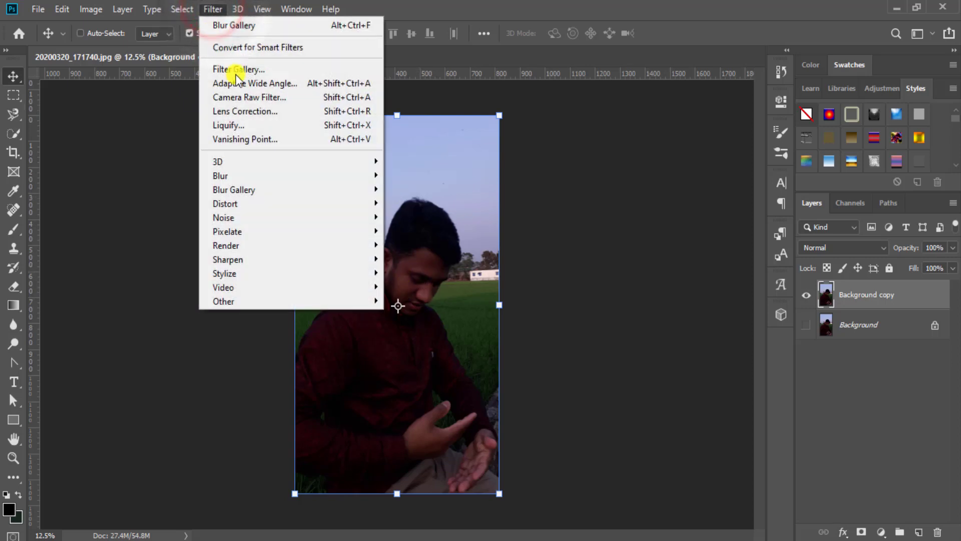
left_click(277, 192)
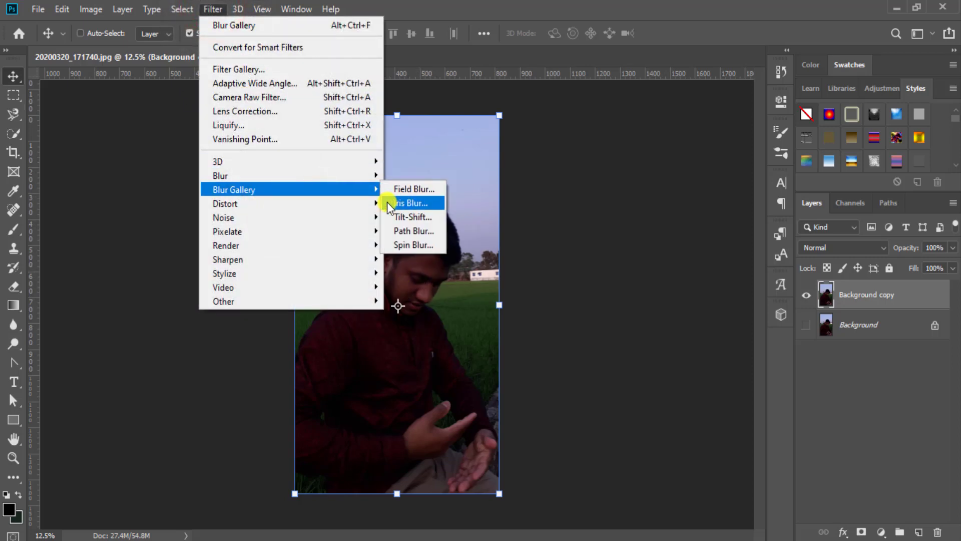
left_click(424, 206)
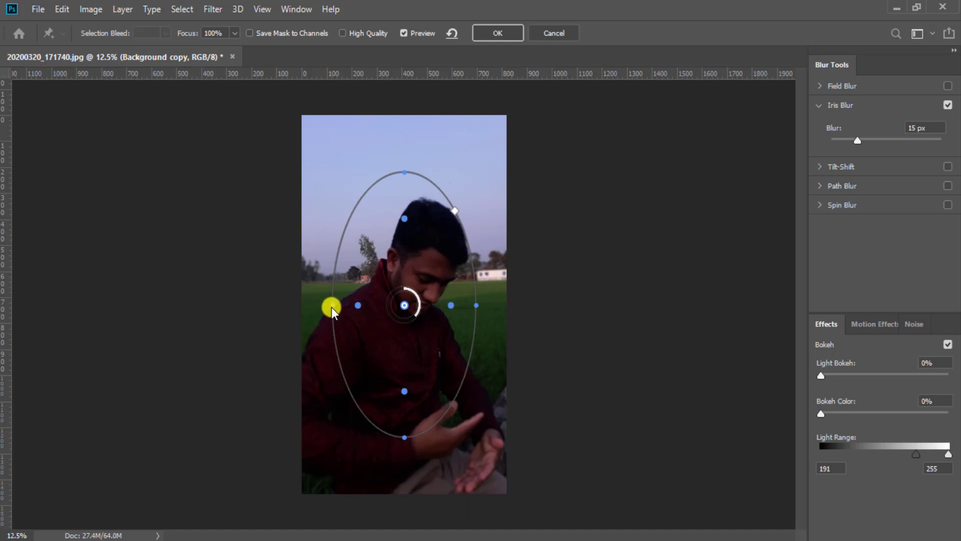
Step: Shrink and tilt the Iris Blur ellipse around the man's head, move its pin onto the face, and set the blur to 130 px
left_click_drag(333, 303, 361, 302)
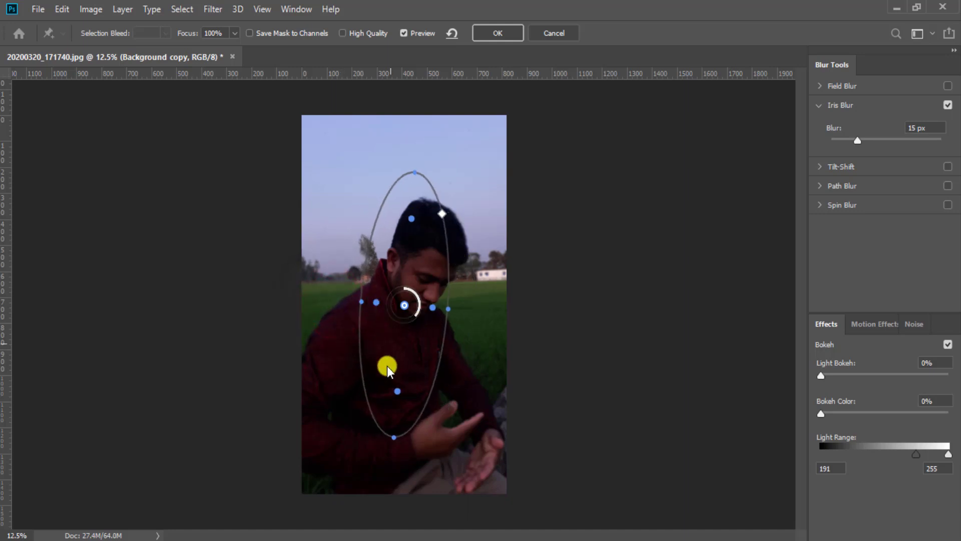
left_click_drag(386, 437, 400, 388)
left_click_drag(399, 274, 415, 233)
left_click_drag(460, 262, 475, 289)
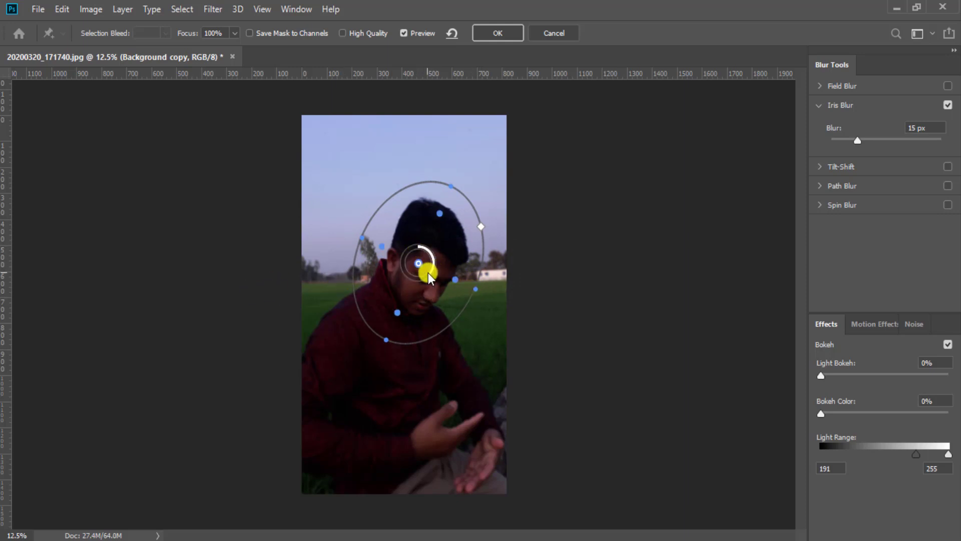
left_click_drag(428, 272, 396, 253)
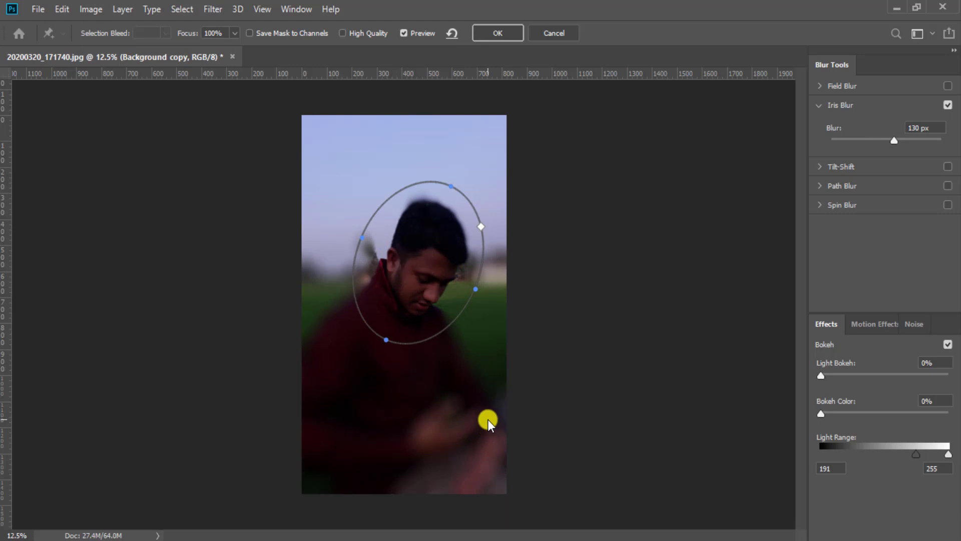
left_click_drag(302, 163, 350, 490)
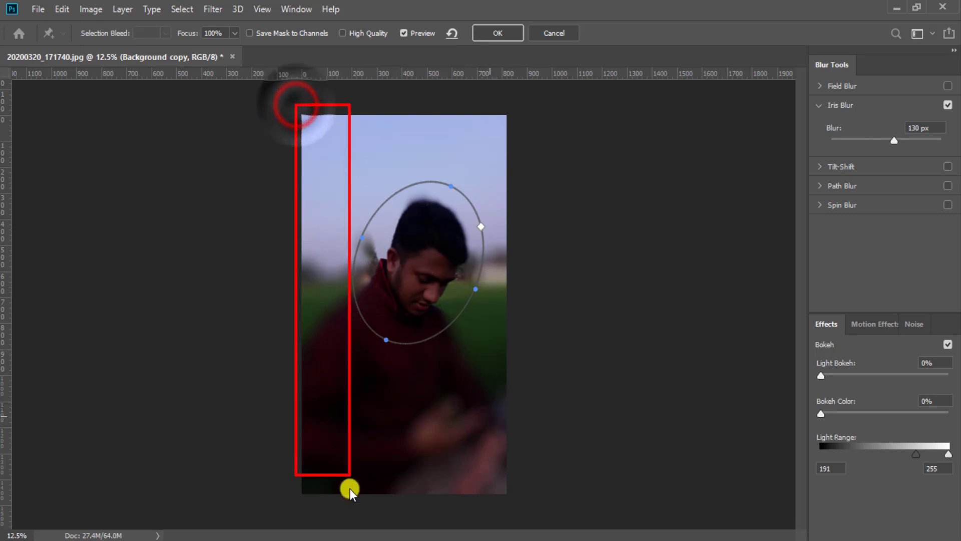
mouse_move(282, 335)
left_mouse_down()
mouse_move(402, 404)
mouse_move(569, 479)
left_mouse_up()
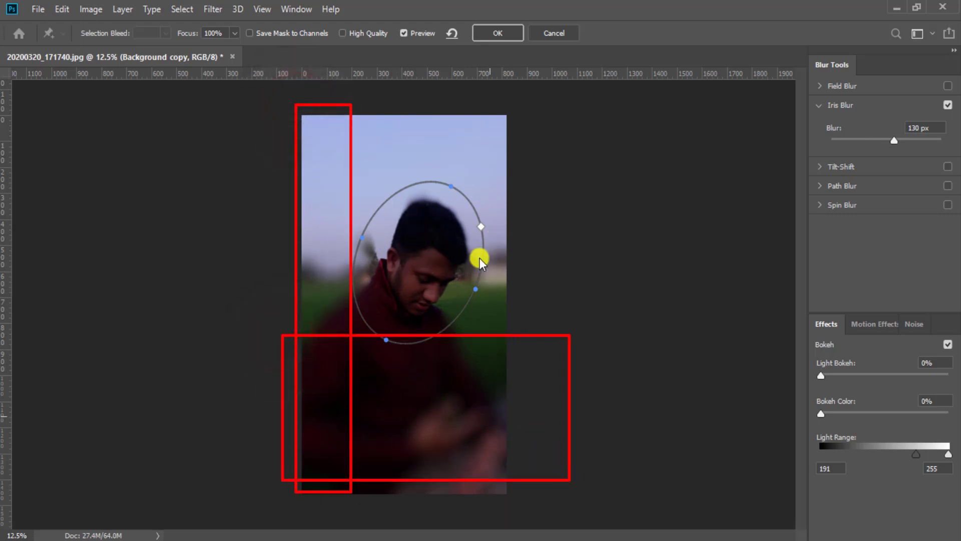
key("Escape")
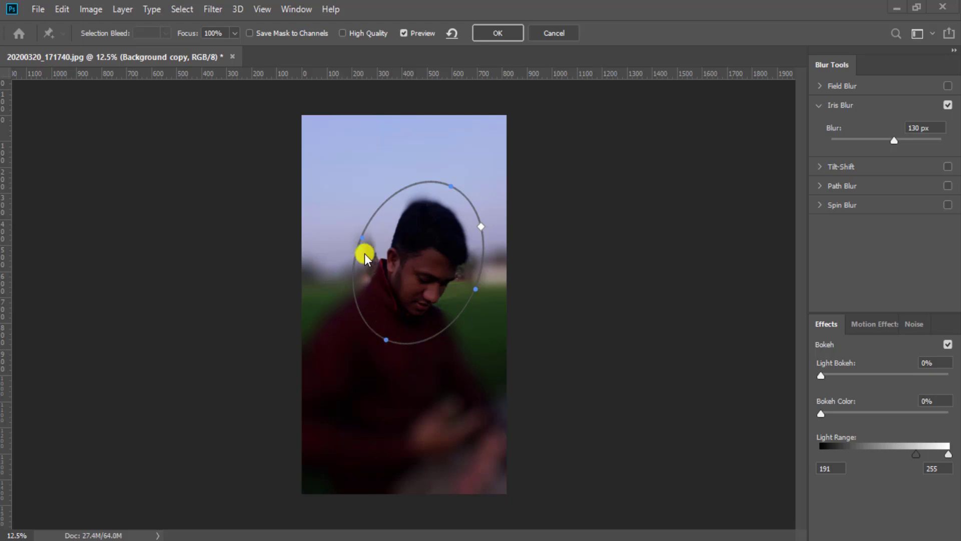
Step: Set the Iris Blur to 128 px and reshape the ellipse into a narrower, taller tilted oval around the head and upper chest
left_click(362, 236)
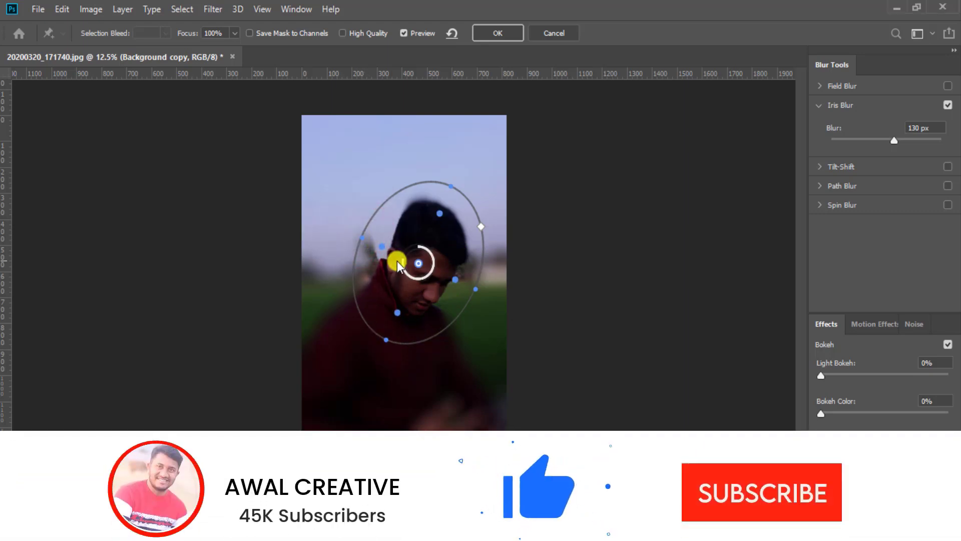
left_click_drag(398, 260, 362, 256)
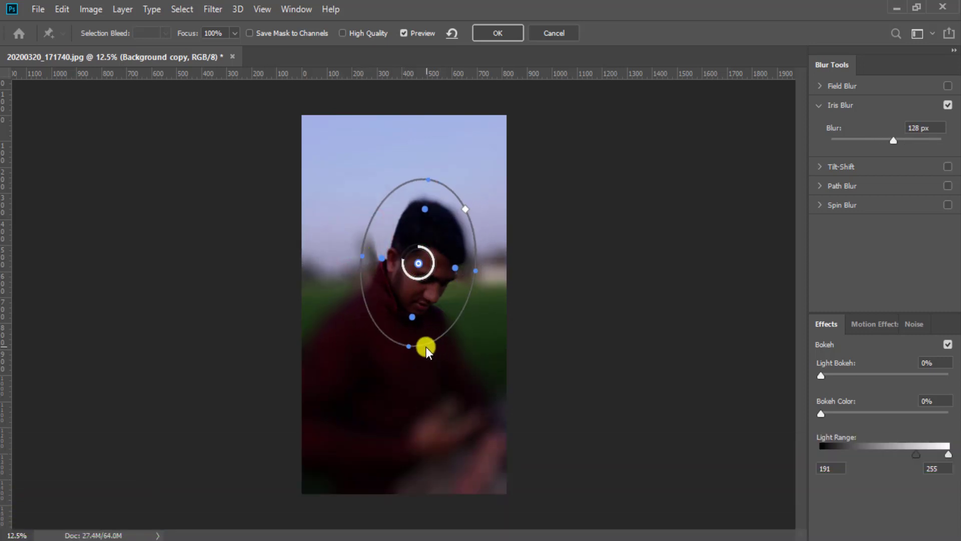
left_click_drag(405, 363, 396, 380)
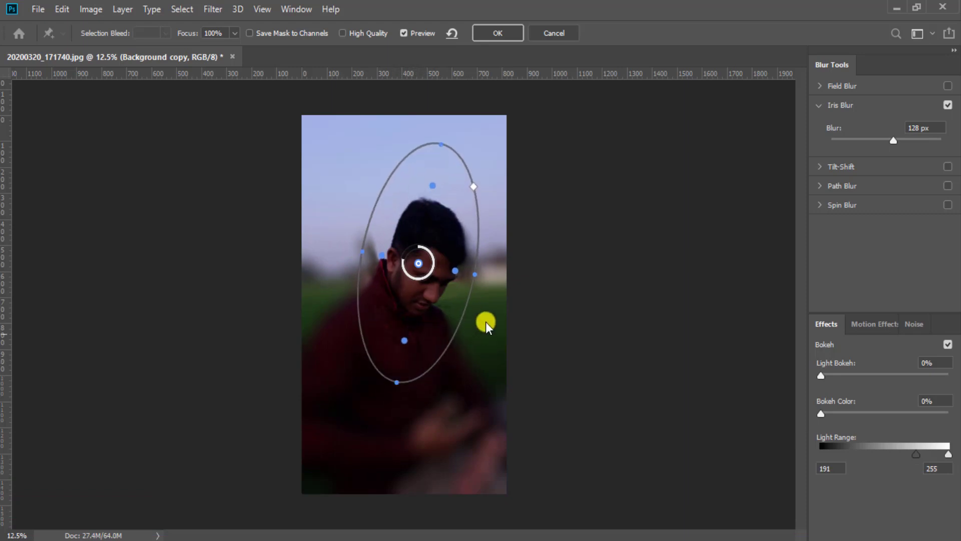
left_click_drag(479, 276, 485, 277)
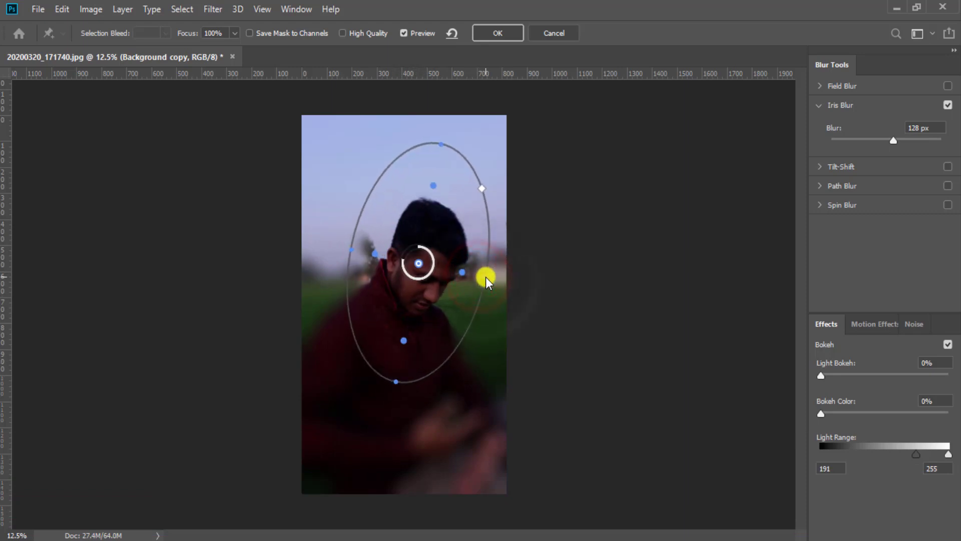
left_click_drag(355, 249, 369, 249)
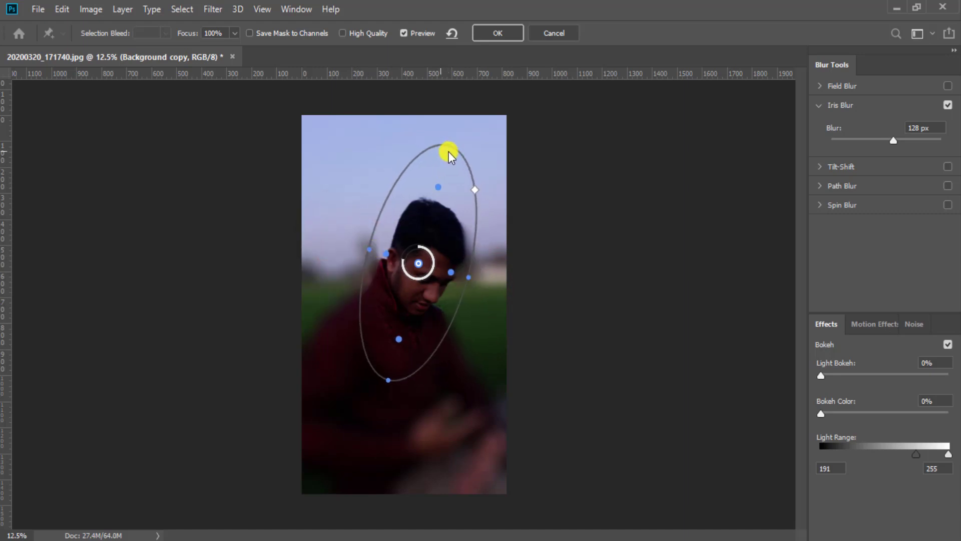
left_click_drag(448, 147, 448, 163)
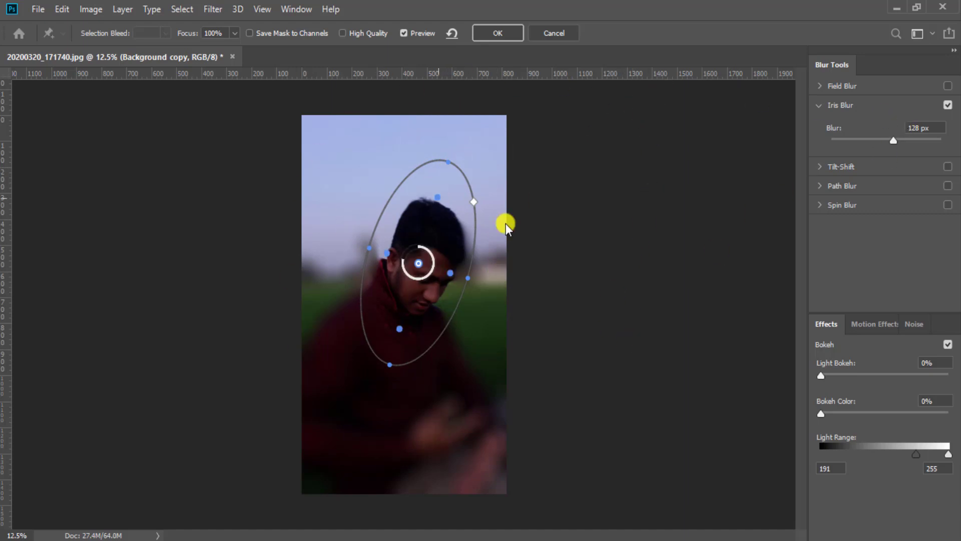
Step: Try Uniform noise at 75.14%, return its amount to 0%, and set noise Color to 64% and Highlights to 14%
left_click(866, 325)
left_click(924, 323)
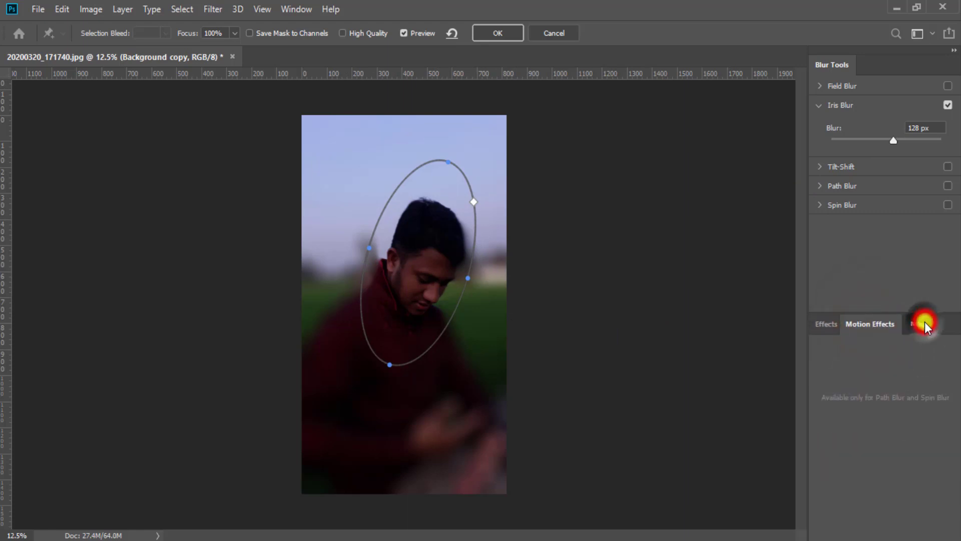
left_click(906, 353)
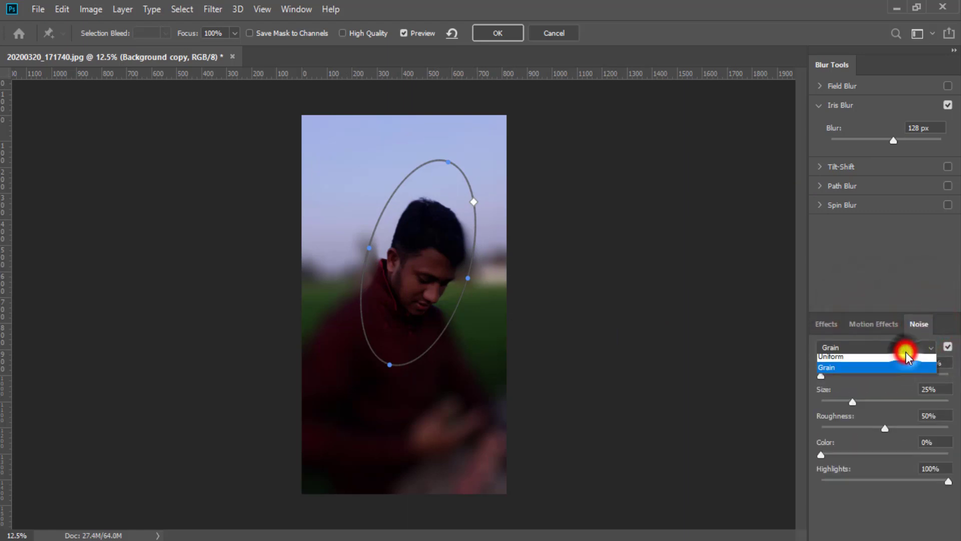
left_click(866, 370)
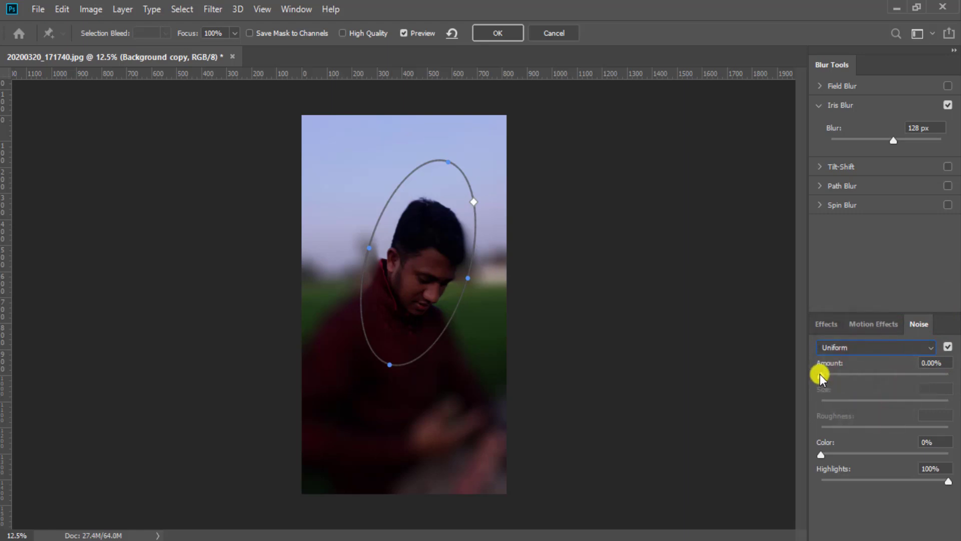
left_click_drag(820, 375, 929, 380)
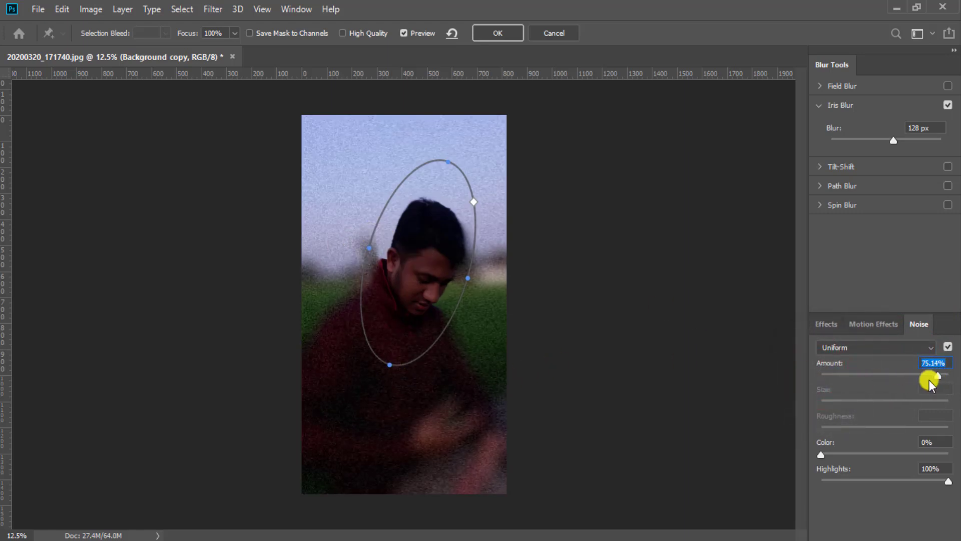
left_click_drag(937, 375, 821, 373)
left_click_drag(824, 456, 839, 482)
Step: Try Grain noise on the blurred area with an amount of 77.35%
left_click(906, 348)
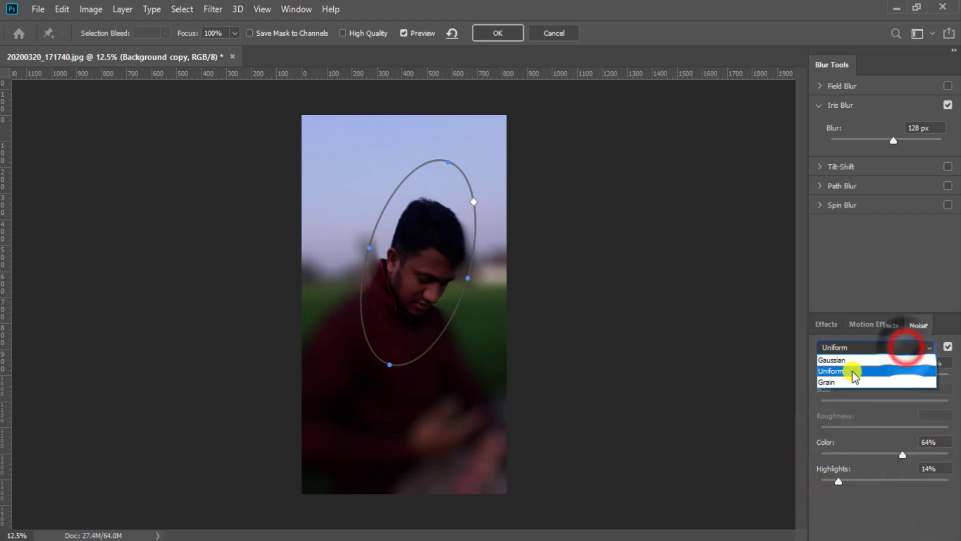
left_click(845, 381)
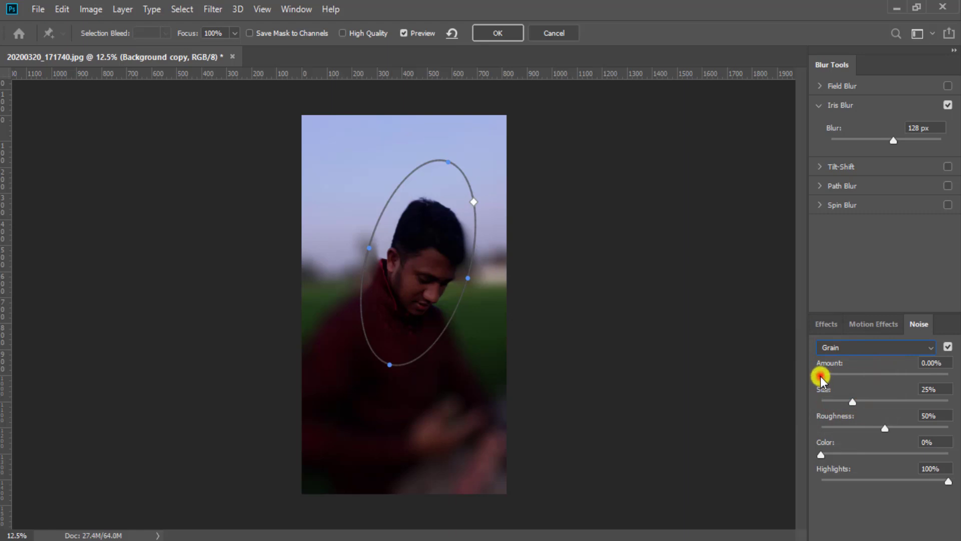
left_click_drag(821, 377, 918, 377)
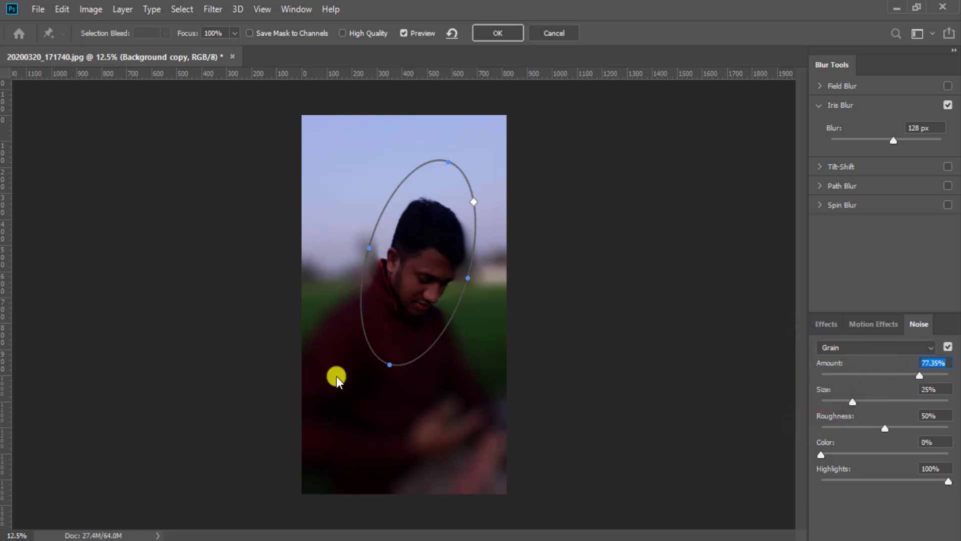
Step: Change the noise type to Gaussian and apply the Iris Blur to the layer
left_click(919, 346)
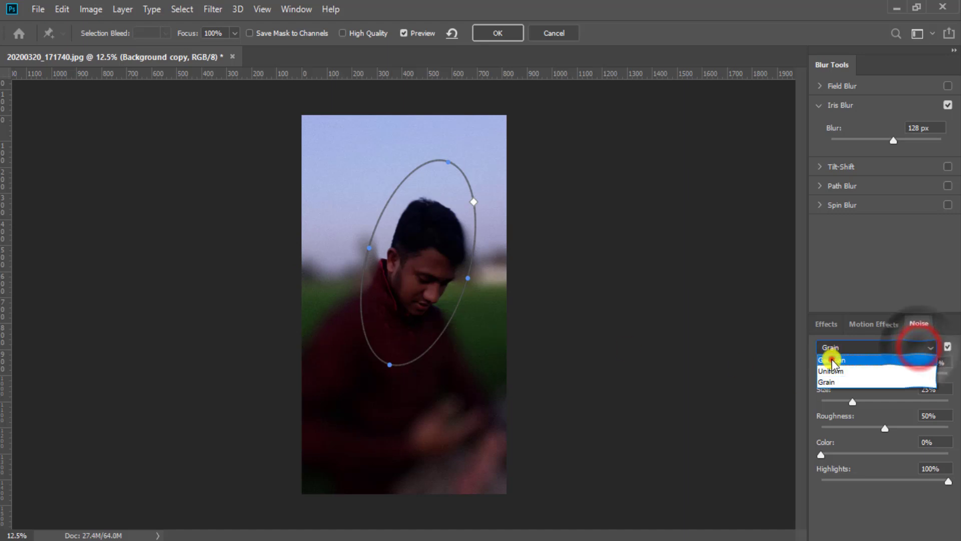
left_click(831, 358)
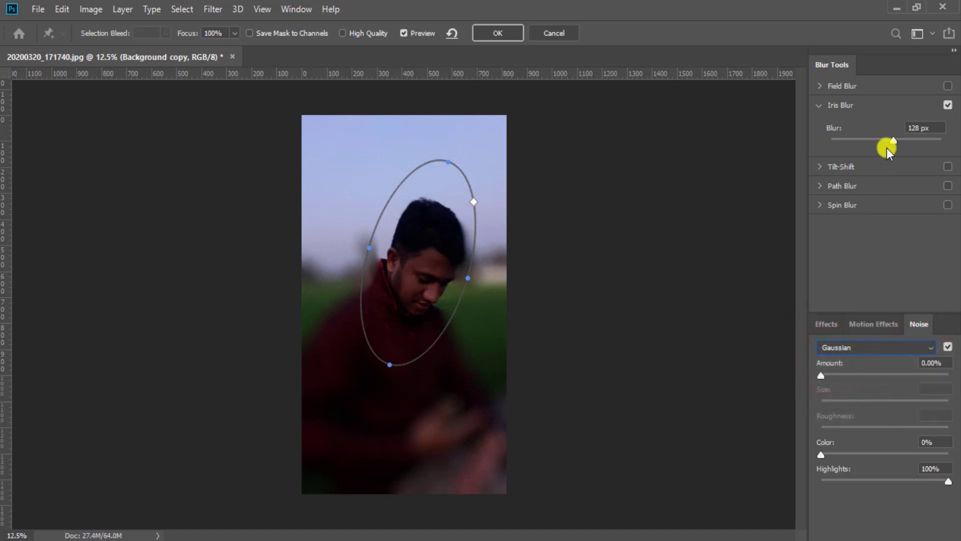
left_click(489, 35)
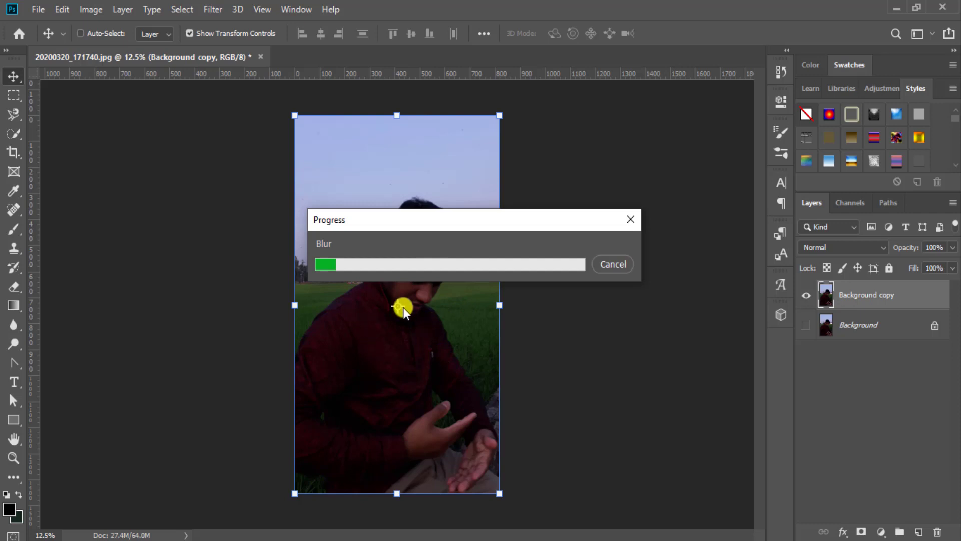
Step: Undo the applied Iris Blur on the Background copy layer
left_click(427, 224)
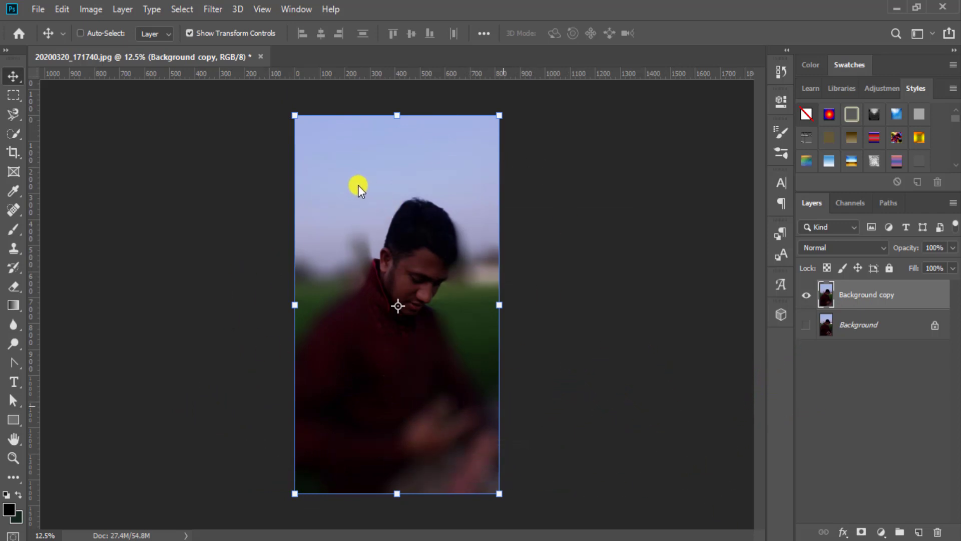
left_click_drag(354, 182, 456, 339)
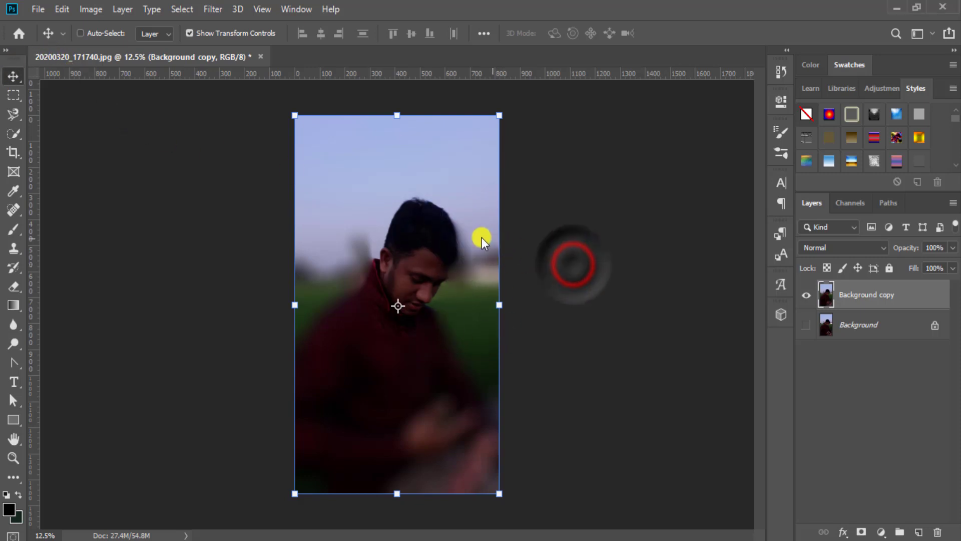
key("ctrl+z")
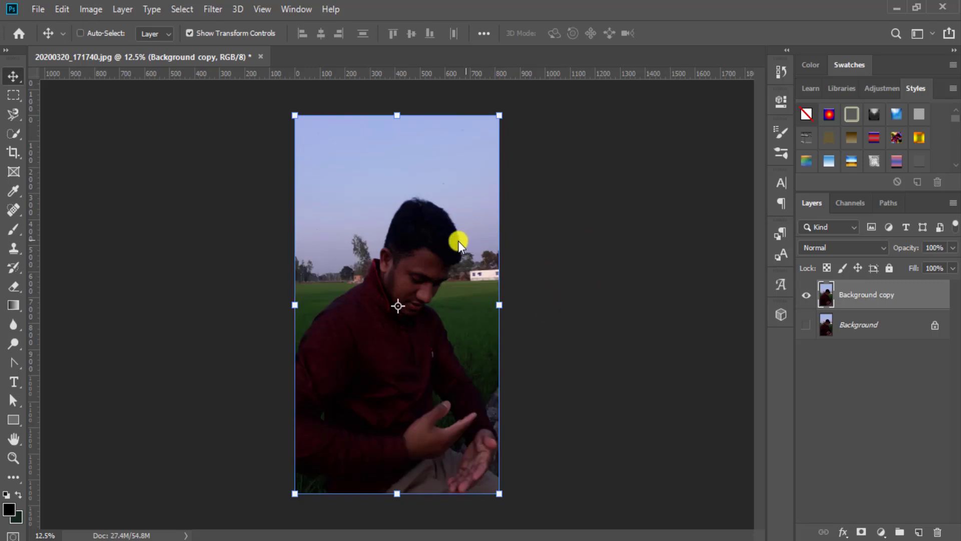
Step: Start a Tilt-Shift blur from the Blur Gallery on the Background copy layer
left_click(207, 9)
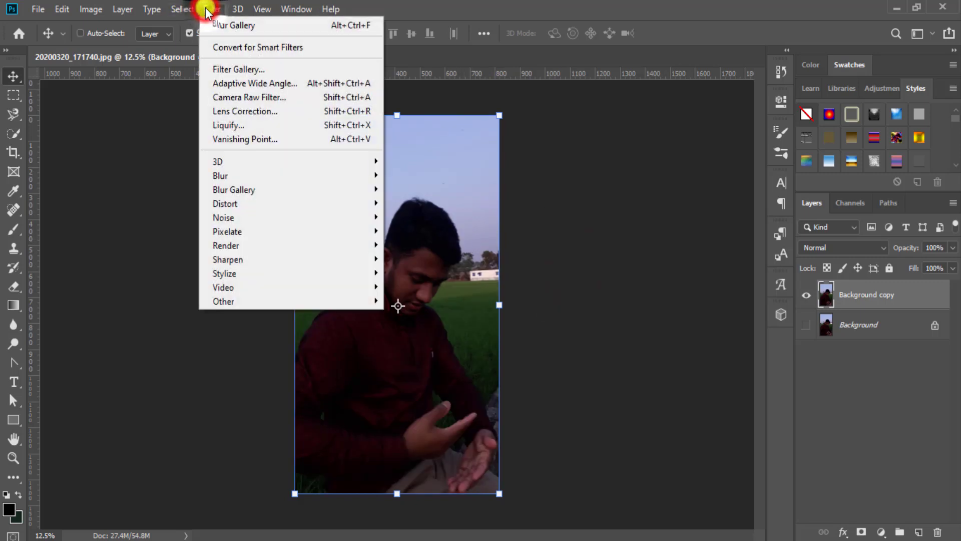
left_click(253, 189)
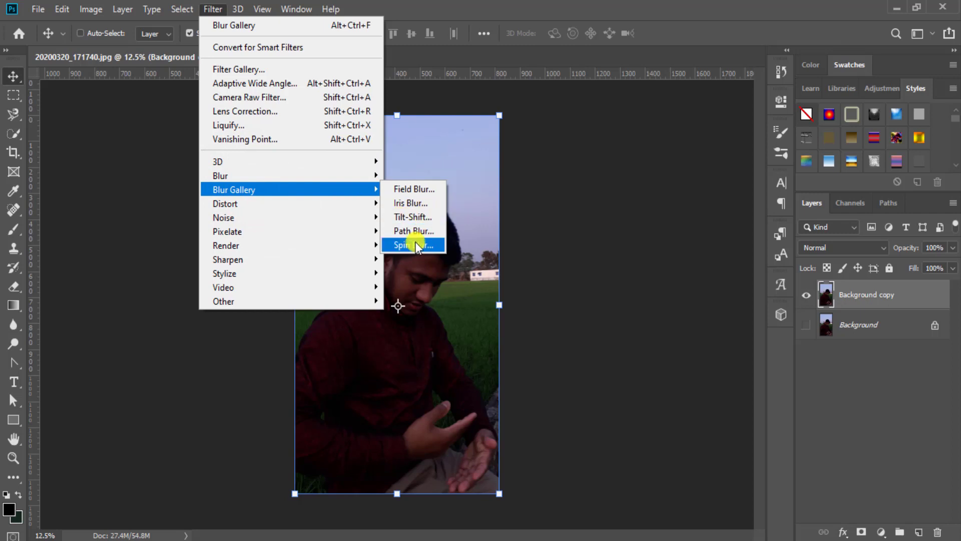
left_click(409, 217)
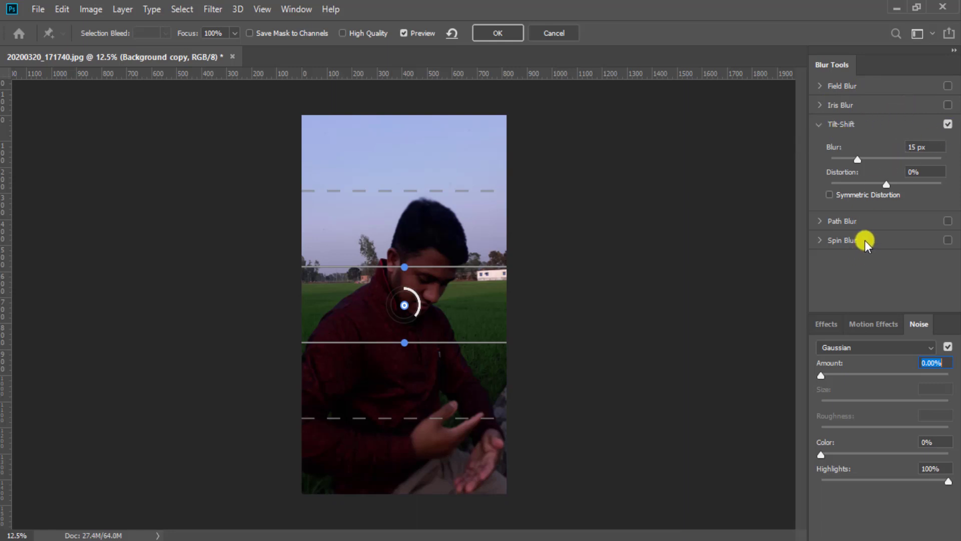
left_click(219, 9)
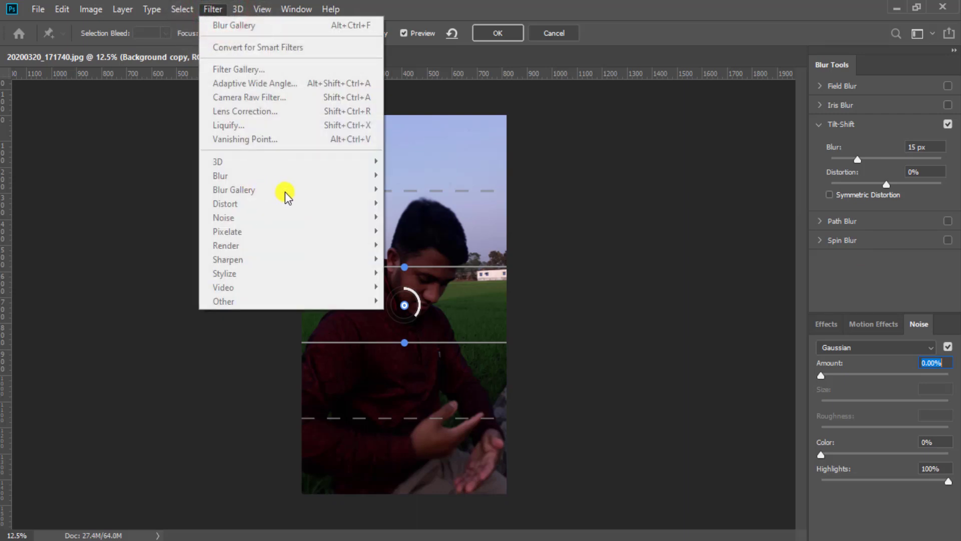
Step: Raise the upper focus line of the Tilt-Shift above the man's head and pull the lower dashed transition line closer to the focus area
left_click(841, 283)
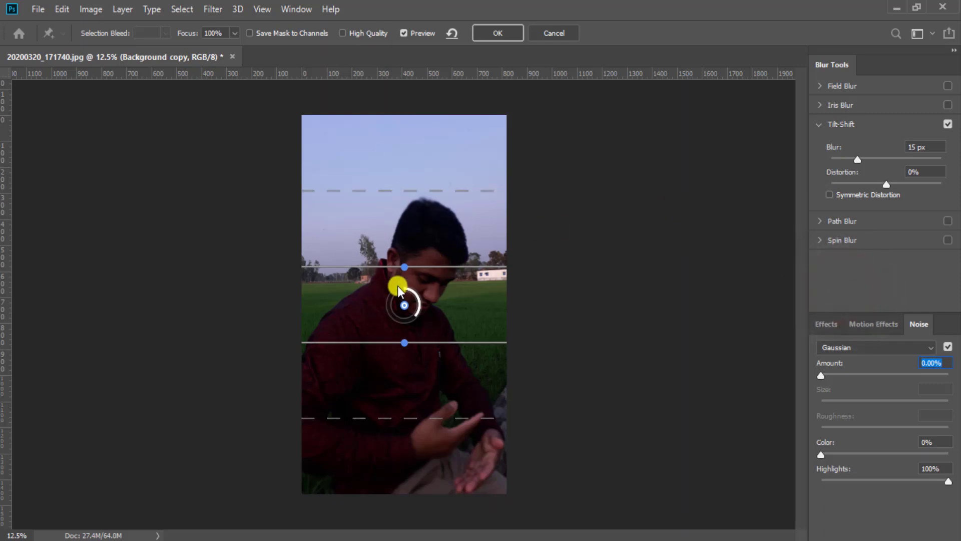
left_click_drag(389, 268, 396, 183)
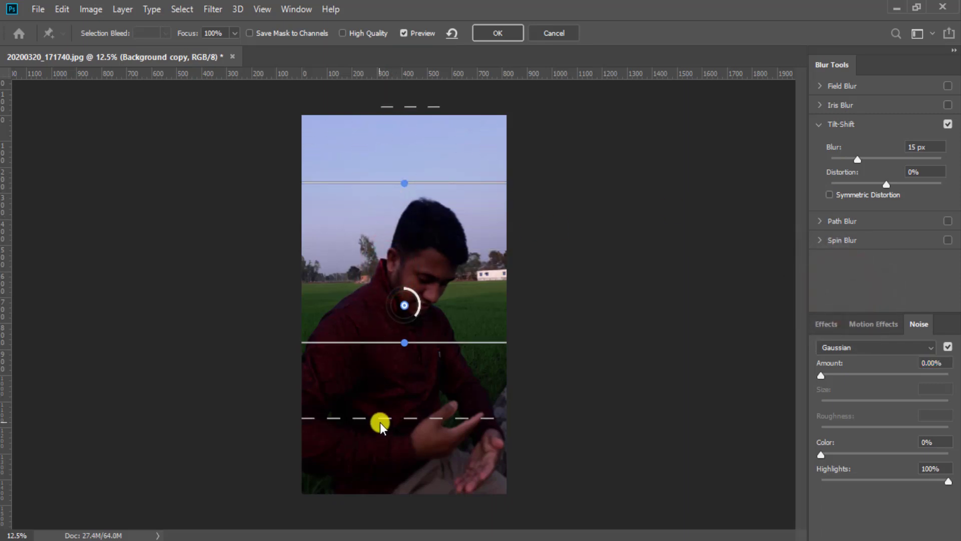
left_click_drag(383, 430, 386, 387)
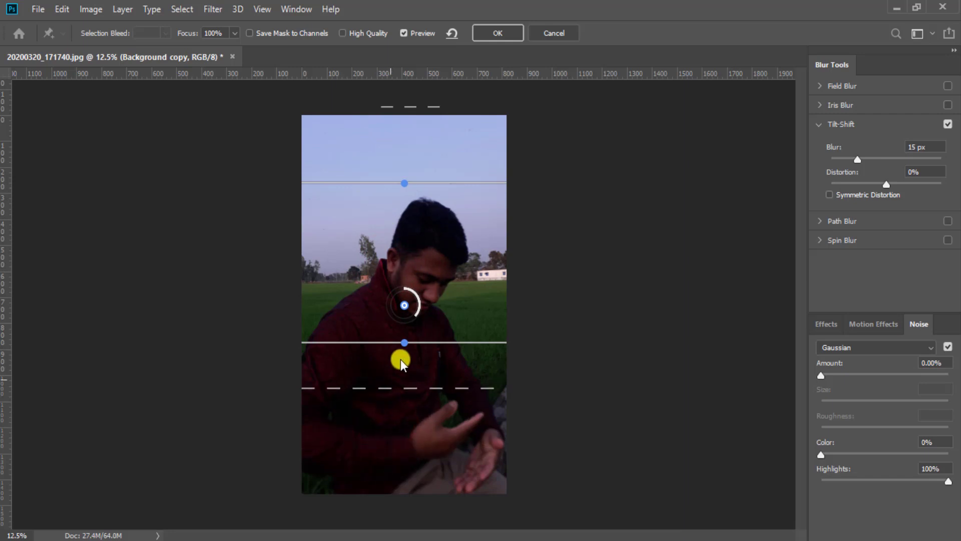
Step: Rotate the Tilt-Shift band into a steep diagonal across the photo and raise its blur to 309 px
mouse_move(407, 344)
left_mouse_down()
mouse_move(416, 317)
mouse_move(416, 328)
left_mouse_up()
mouse_move(410, 290)
left_mouse_down()
mouse_move(389, 309)
mouse_move(394, 291)
left_mouse_up()
left_click_drag(440, 383, 451, 424)
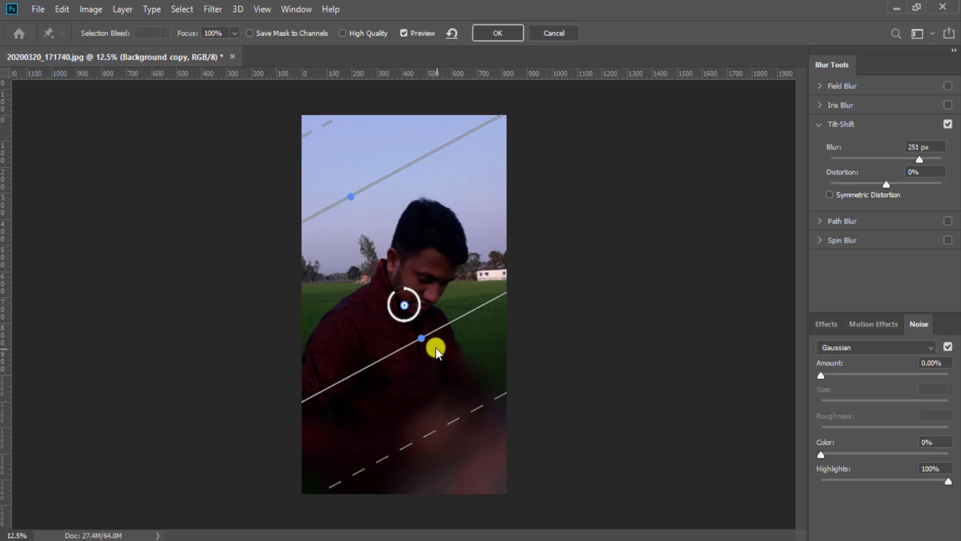
left_click_drag(422, 337, 431, 398)
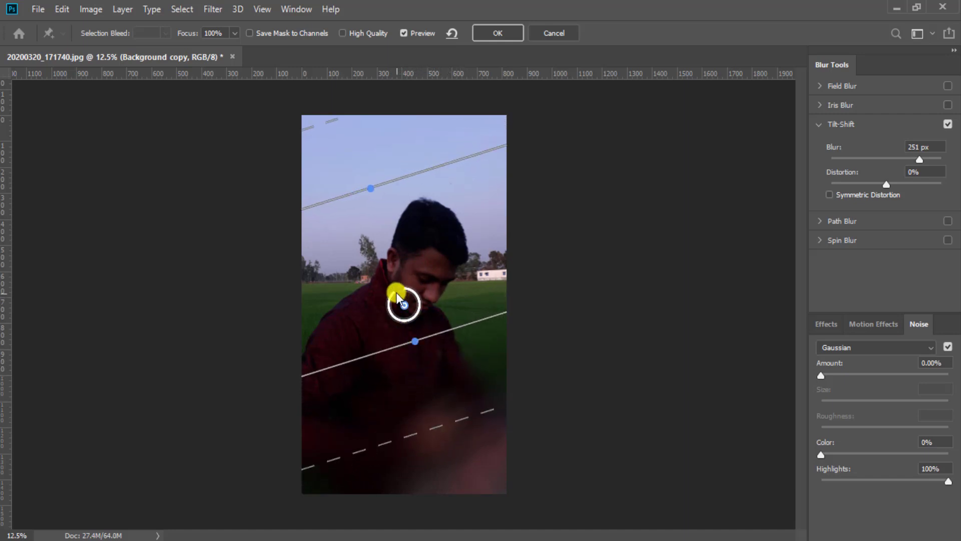
mouse_move(394, 292)
left_mouse_down()
mouse_move(389, 329)
mouse_move(394, 298)
mouse_move(414, 293)
mouse_move(403, 292)
mouse_move(430, 302)
mouse_move(423, 326)
mouse_move(389, 308)
mouse_move(392, 281)
left_mouse_up()
mouse_move(419, 344)
left_mouse_down()
mouse_move(413, 281)
mouse_move(355, 293)
mouse_move(346, 380)
mouse_move(280, 458)
left_mouse_up()
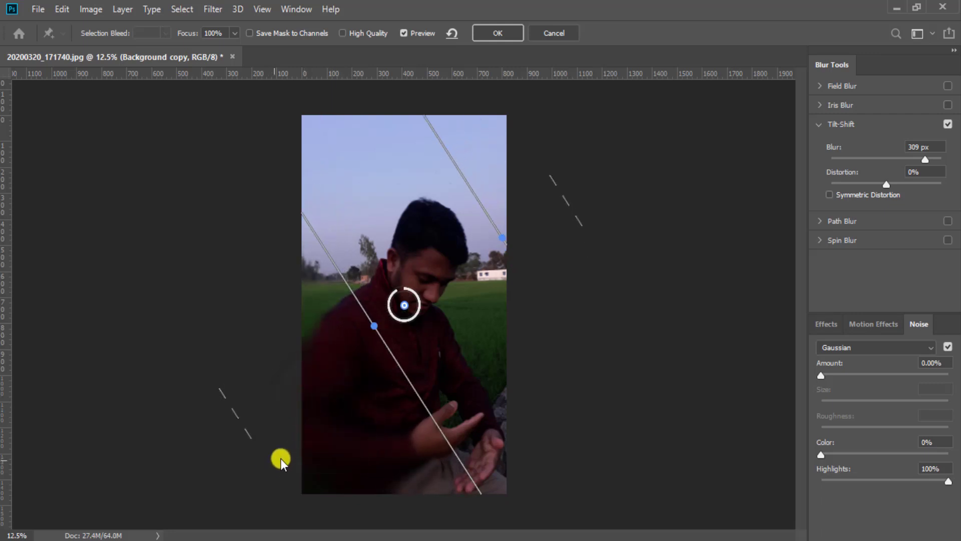
Step: Move the Tilt-Shift pin onto the man's face, tilt the band to a flatter diagonal and set its blur to 319 px
left_click_drag(405, 307, 437, 275)
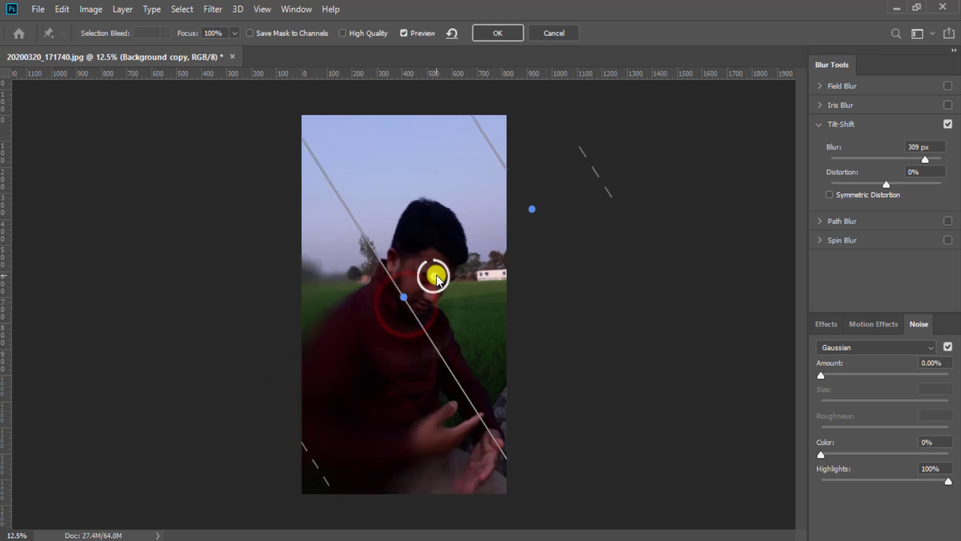
left_click_drag(337, 359, 354, 373)
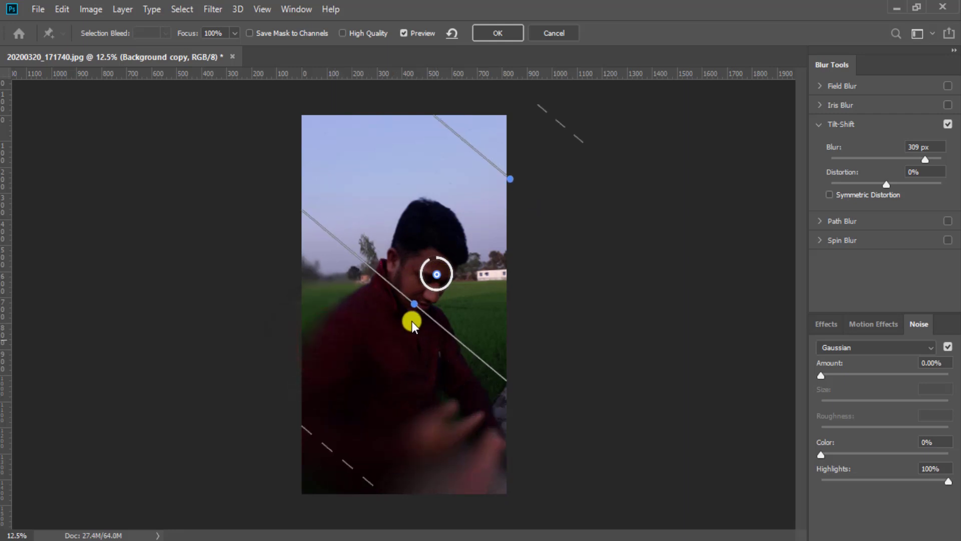
left_click_drag(437, 259, 432, 261)
Step: Add a second Tilt-Shift pin in the sky with a 17 px blur and extend its lower transition line down to the torso
left_click(435, 163)
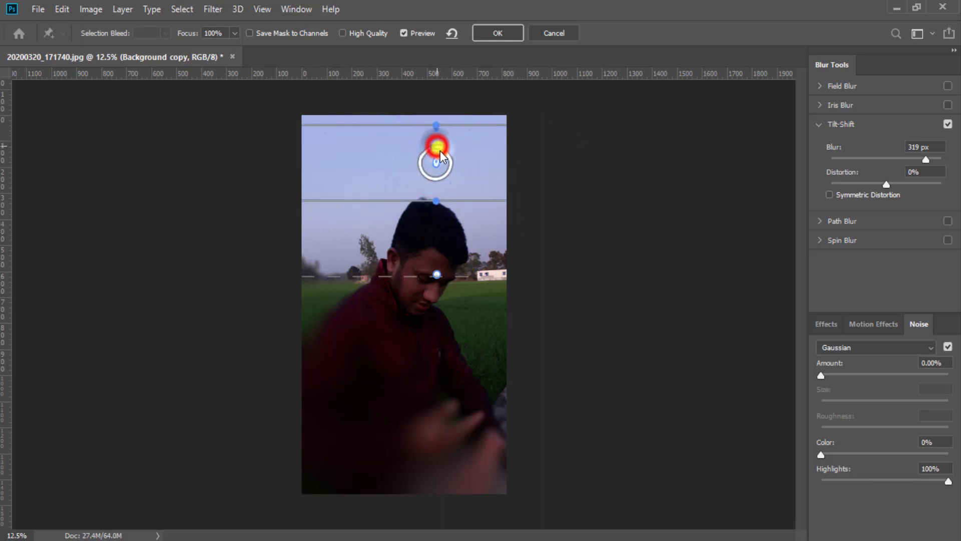
left_click_drag(440, 151, 422, 169)
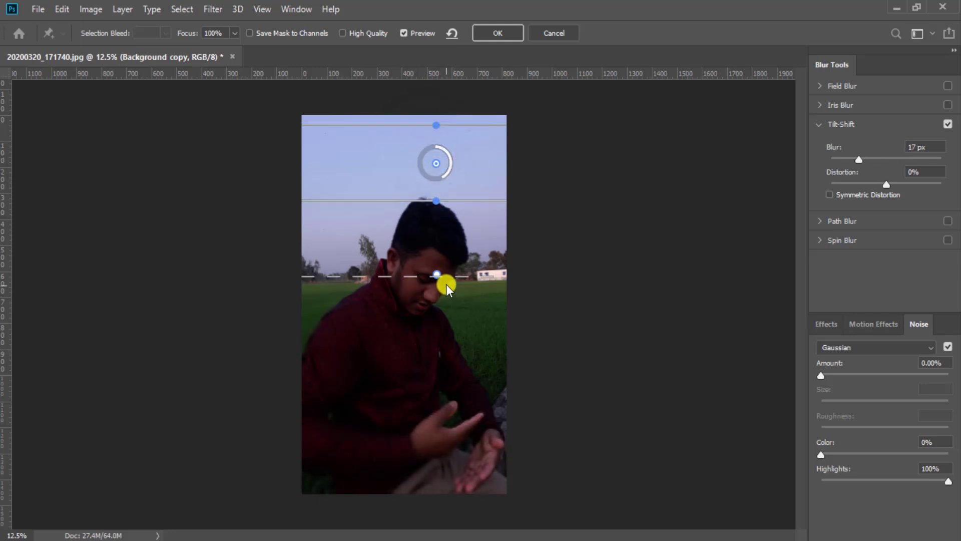
left_click_drag(440, 290, 455, 382)
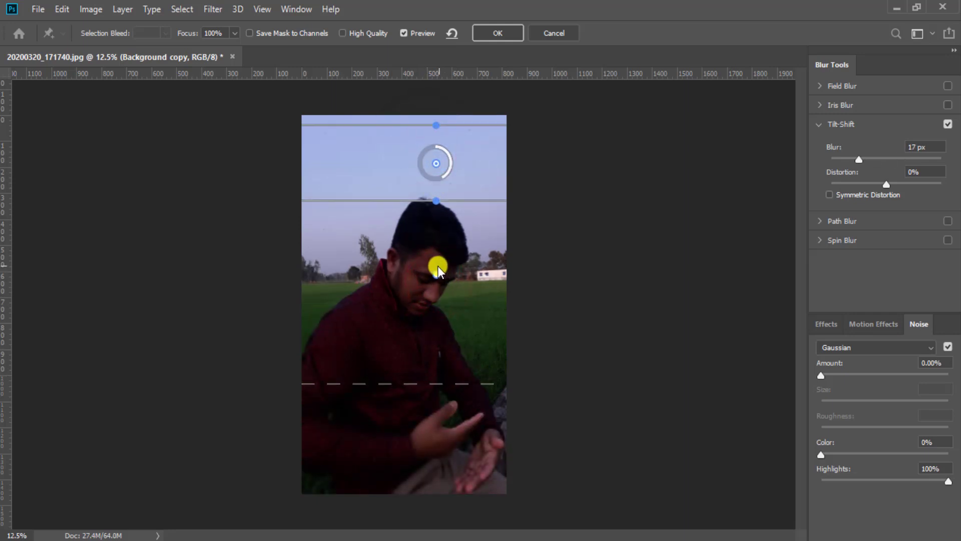
Step: Set the face pin's blur to 272 px, tighten its lower transition and move the pin into the sky beside the second pin
left_click_drag(438, 283, 360, 215)
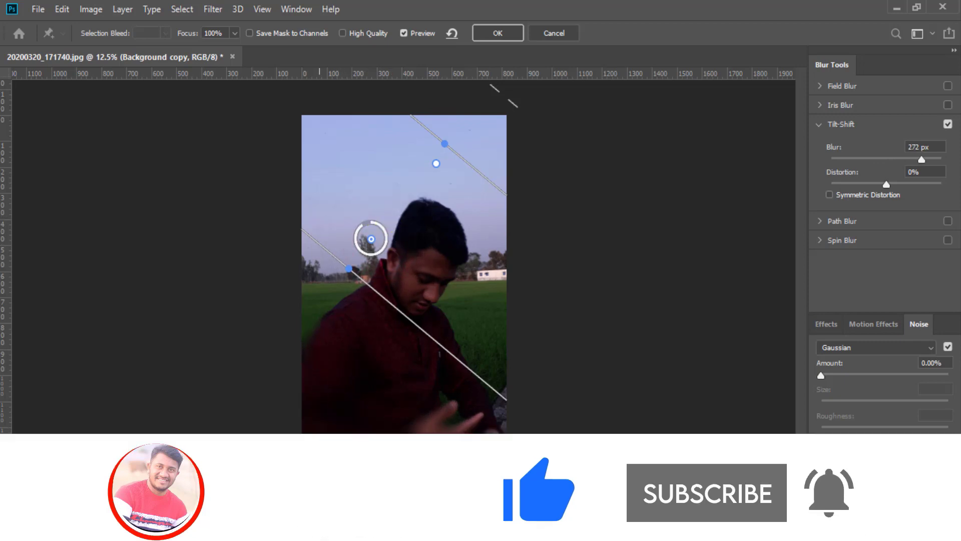
left_click_drag(397, 389, 474, 298)
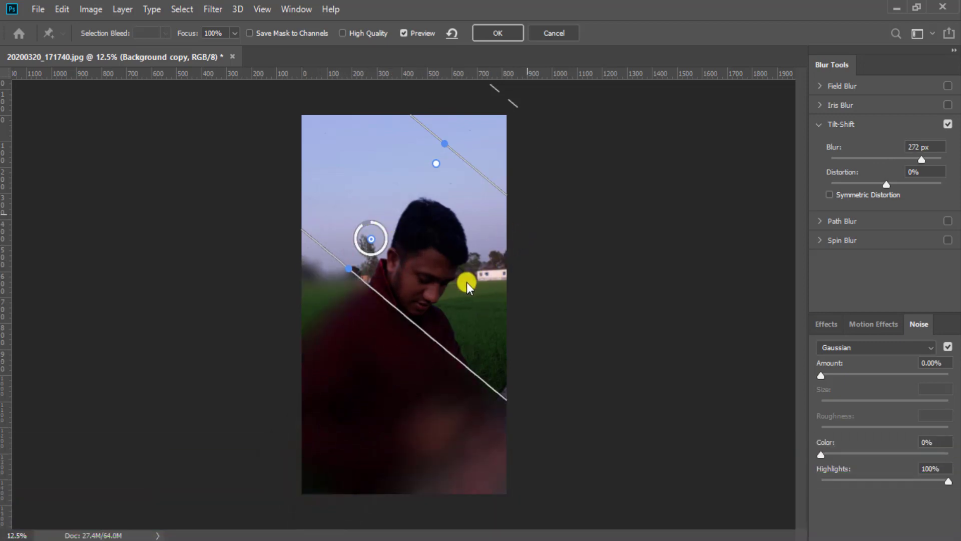
mouse_move(435, 382)
left_mouse_down()
mouse_move(429, 401)
mouse_move(431, 363)
left_mouse_up()
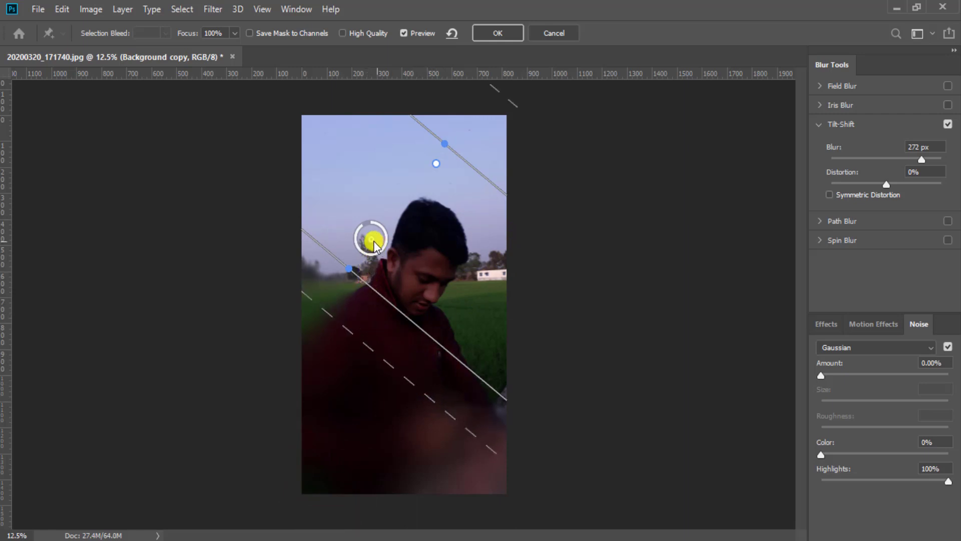
left_click_drag(373, 239, 476, 163)
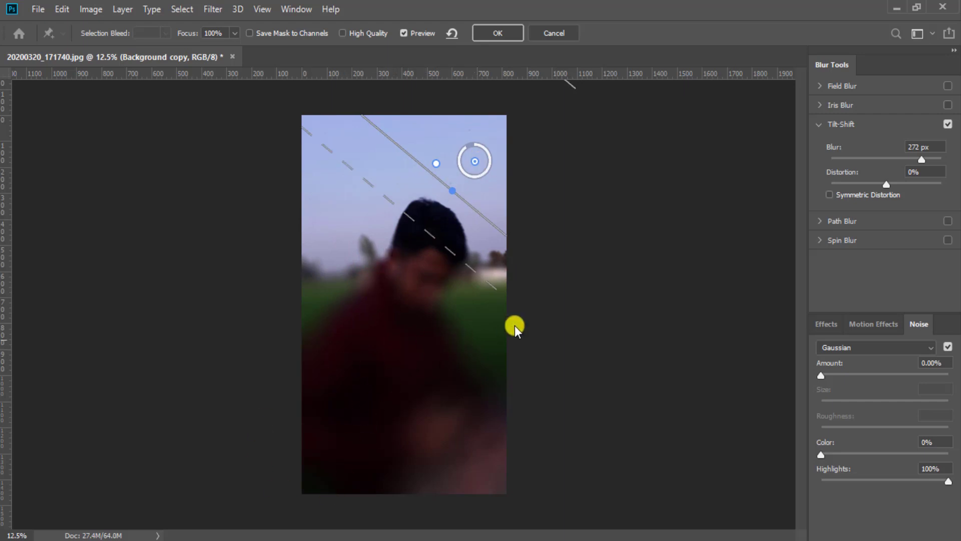
Step: Try a 224 px Tilt-Shift blur with increased distortion and cancel the filter
mouse_move(921, 157)
left_mouse_down()
mouse_move(878, 157)
mouse_move(914, 155)
left_mouse_up()
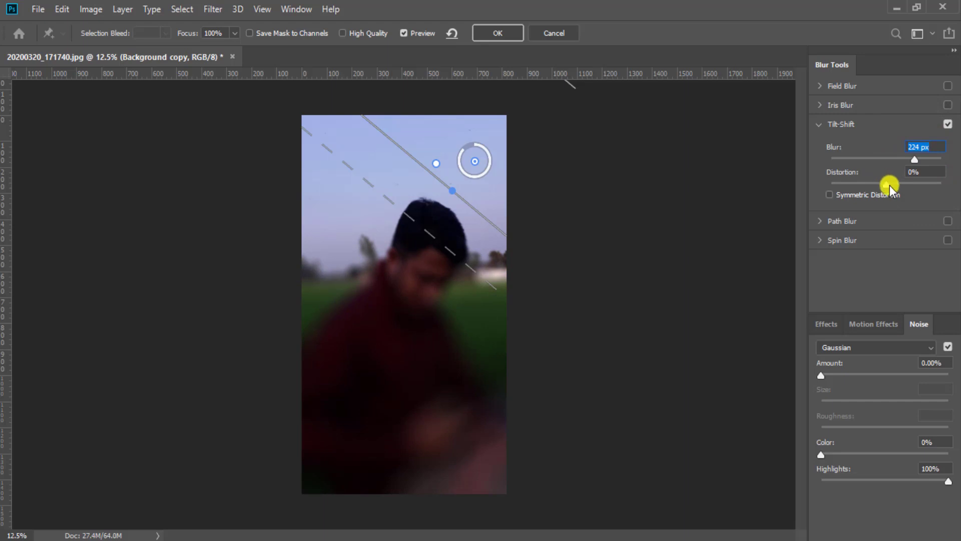
left_click_drag(887, 187, 932, 184)
left_click(819, 124)
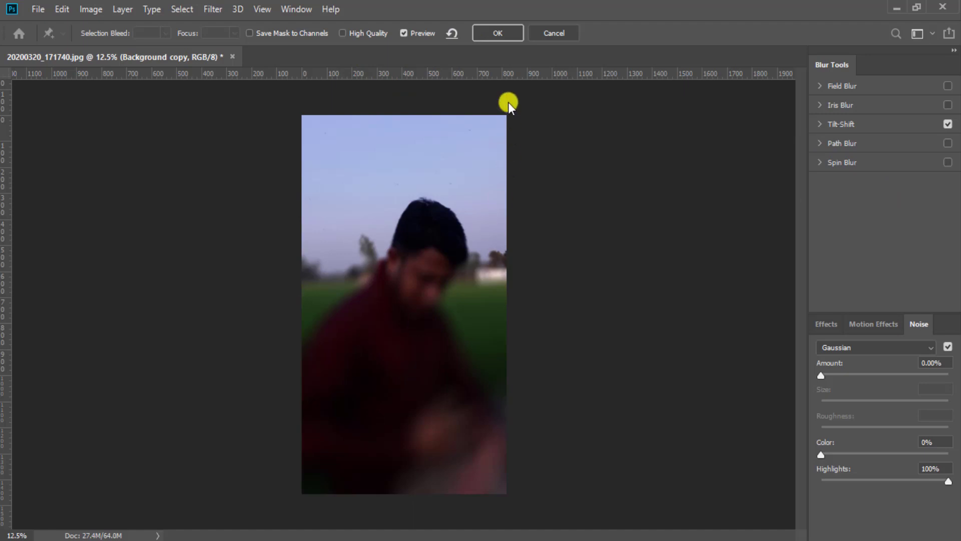
left_click(570, 33)
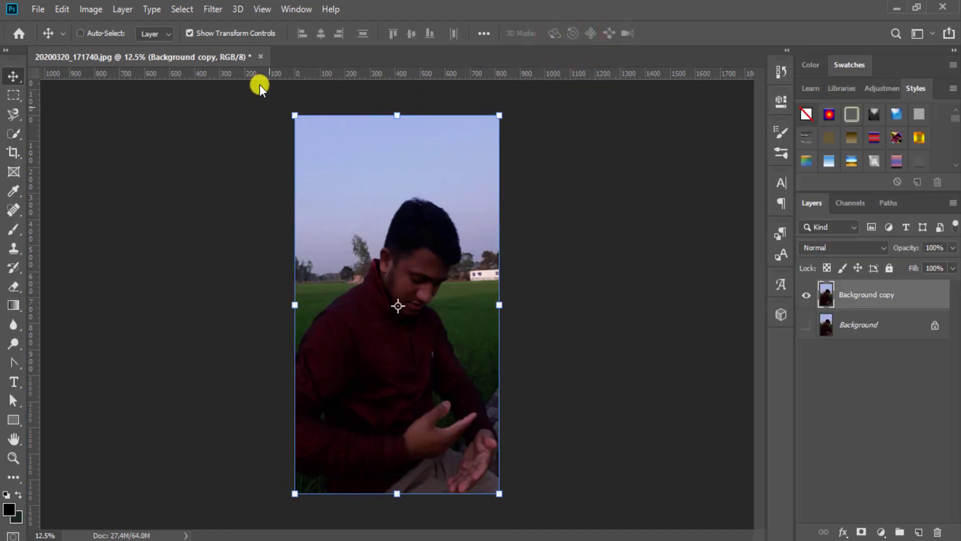
Step: Start a Path Blur from the Blur Gallery and stretch its path diagonally from the photo's left edge to the sky above the head
left_click(212, 9)
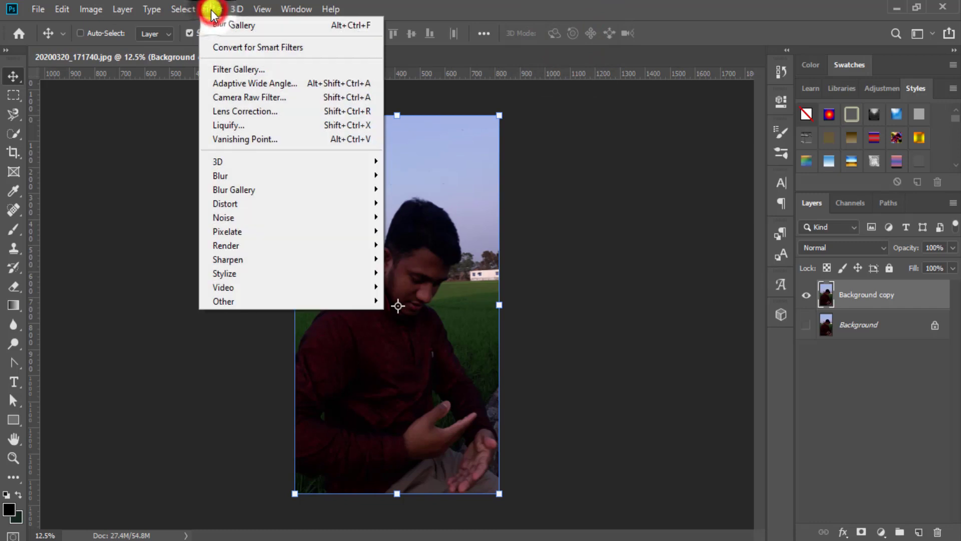
left_click(251, 189)
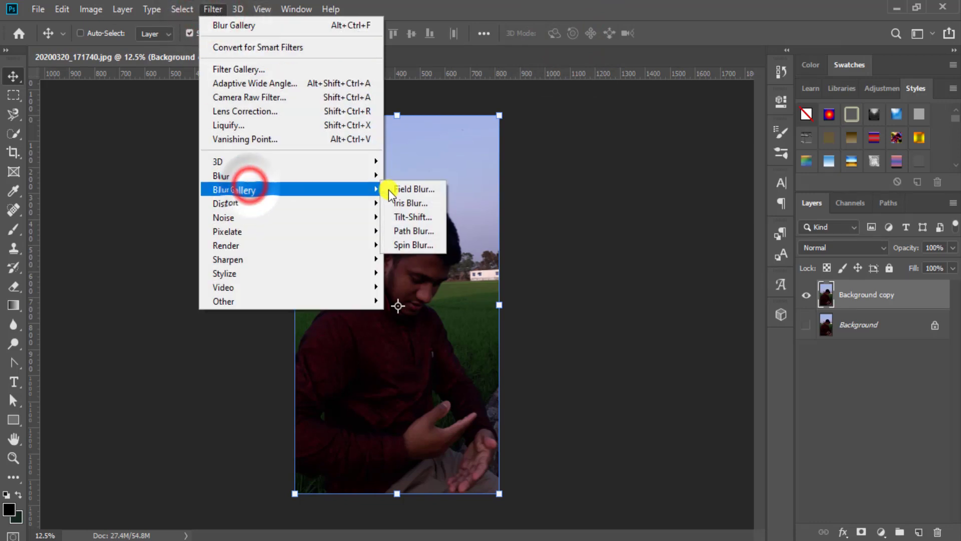
left_click(419, 231)
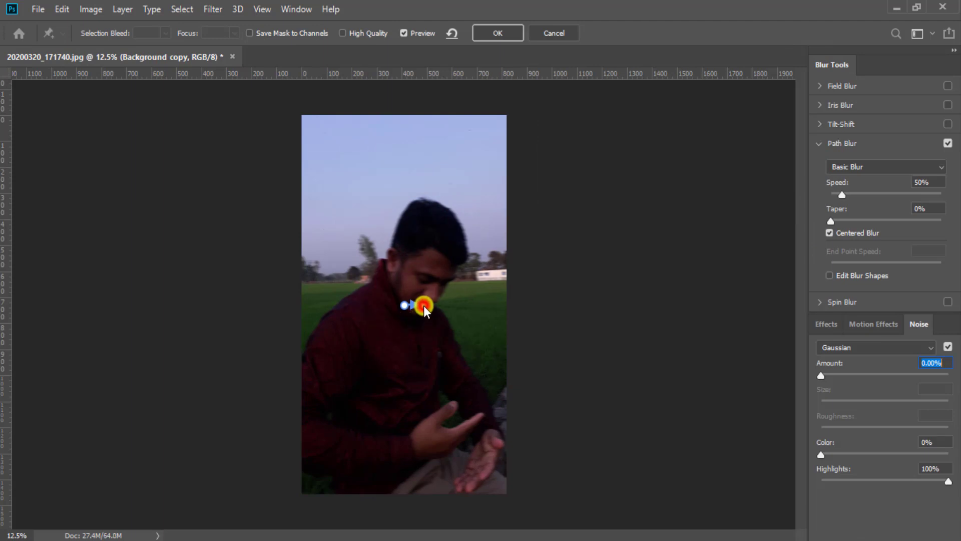
left_click_drag(423, 306, 476, 183)
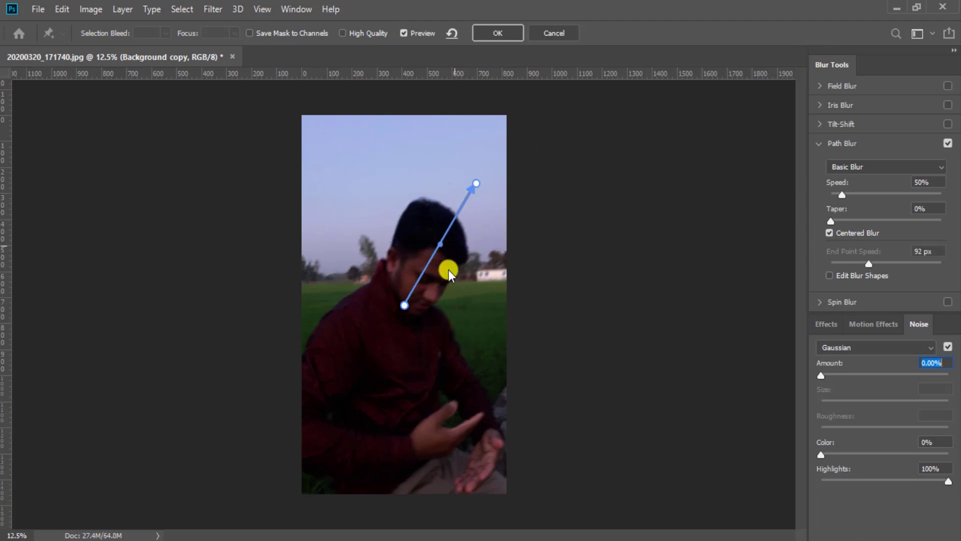
left_click_drag(401, 308, 296, 337)
Step: Draw a second, looping blur path around the torso, head and hands, ending at the first path's lower-left endpoint
left_click(475, 328)
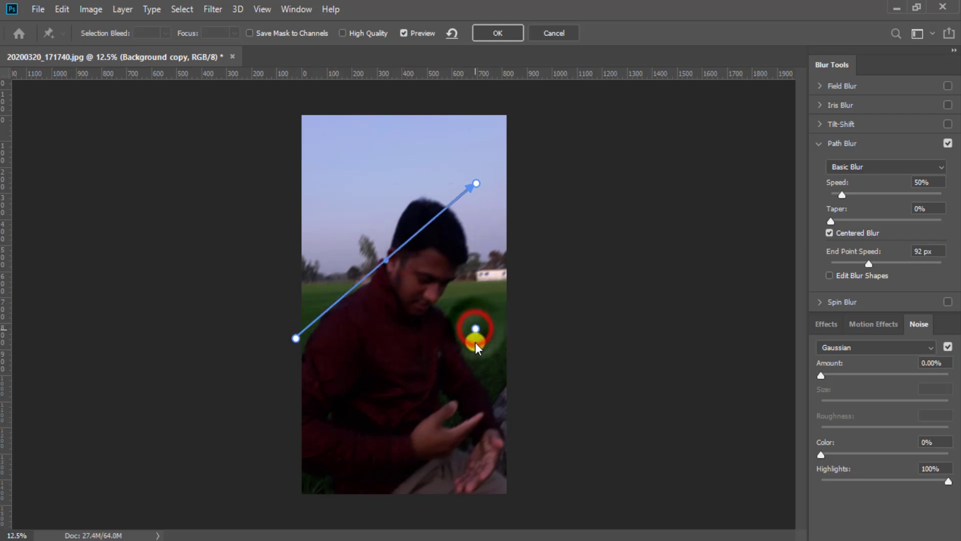
left_click(335, 403)
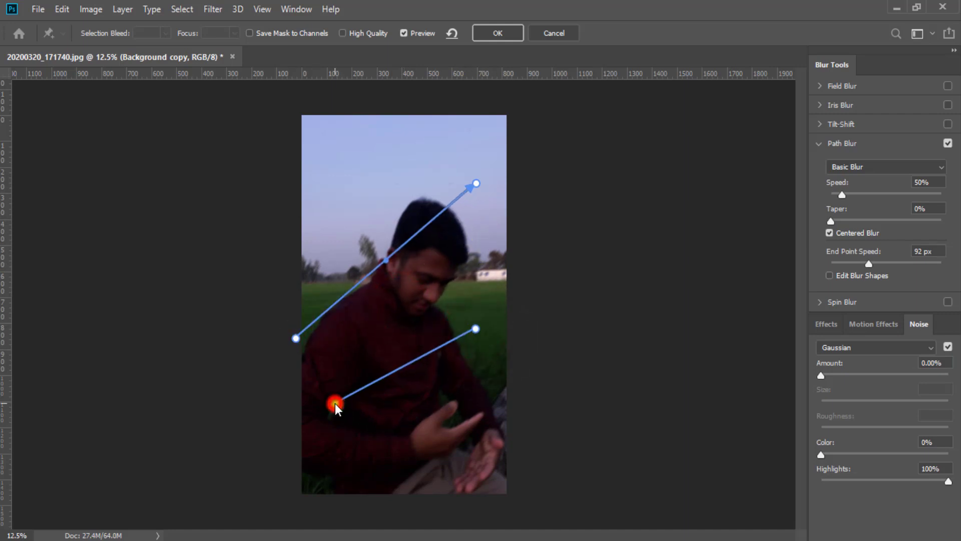
left_click(445, 237)
left_click(475, 327)
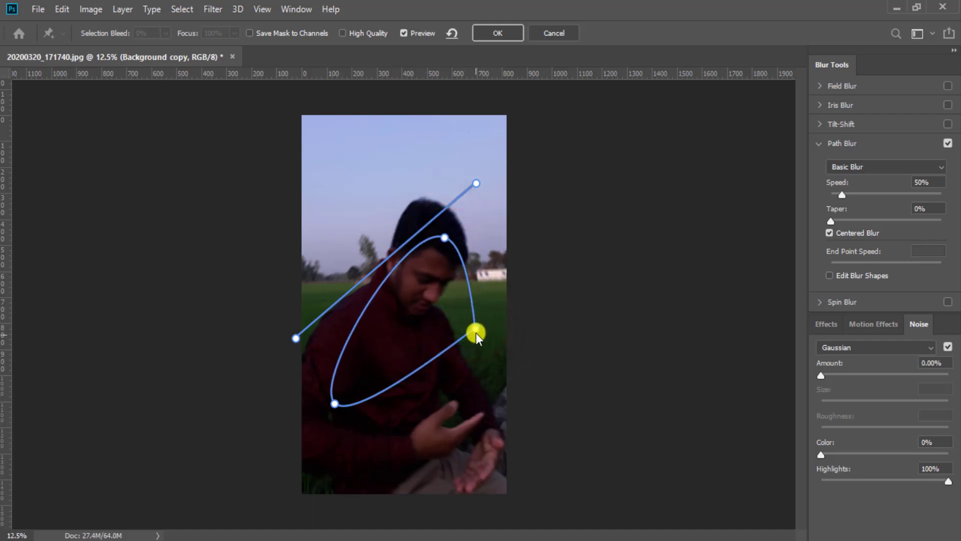
left_click(478, 329)
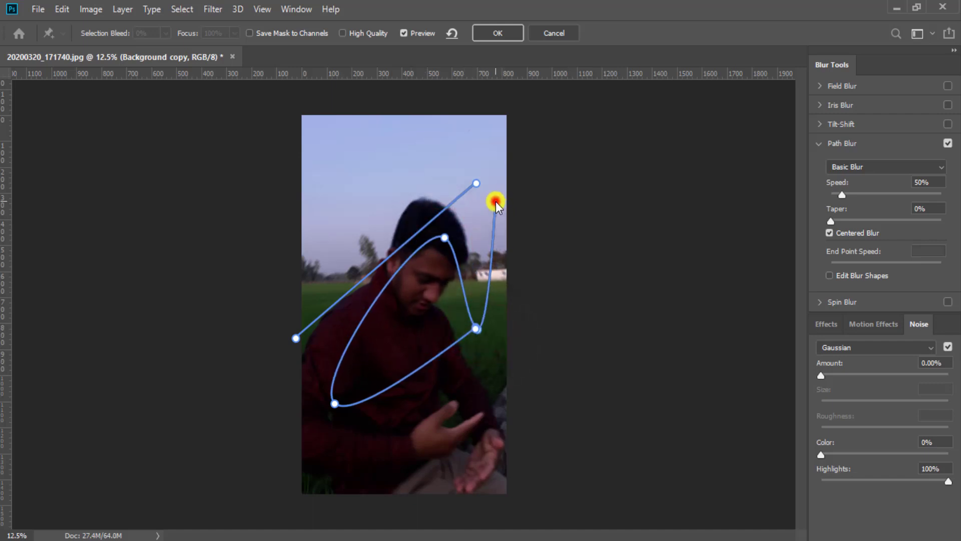
left_click(495, 201)
left_click(443, 238)
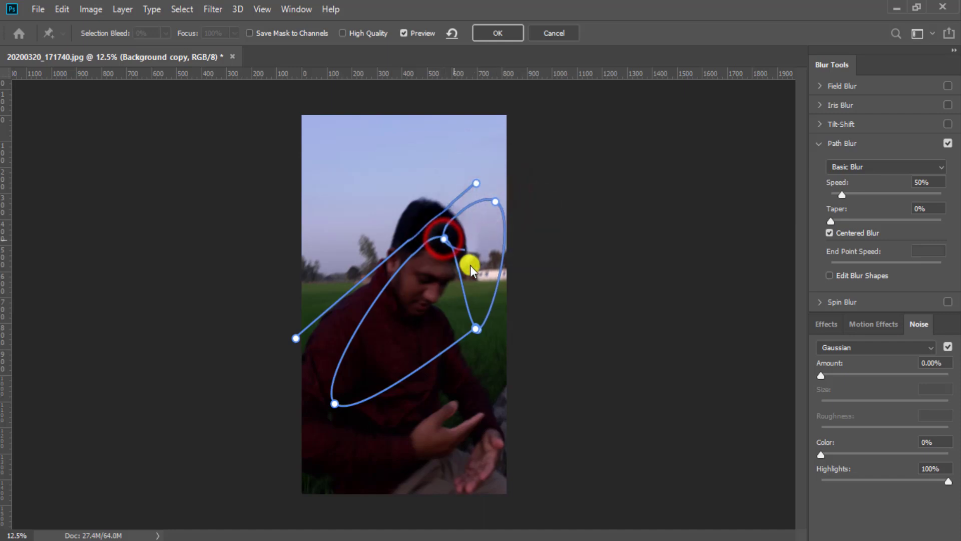
left_click(480, 332)
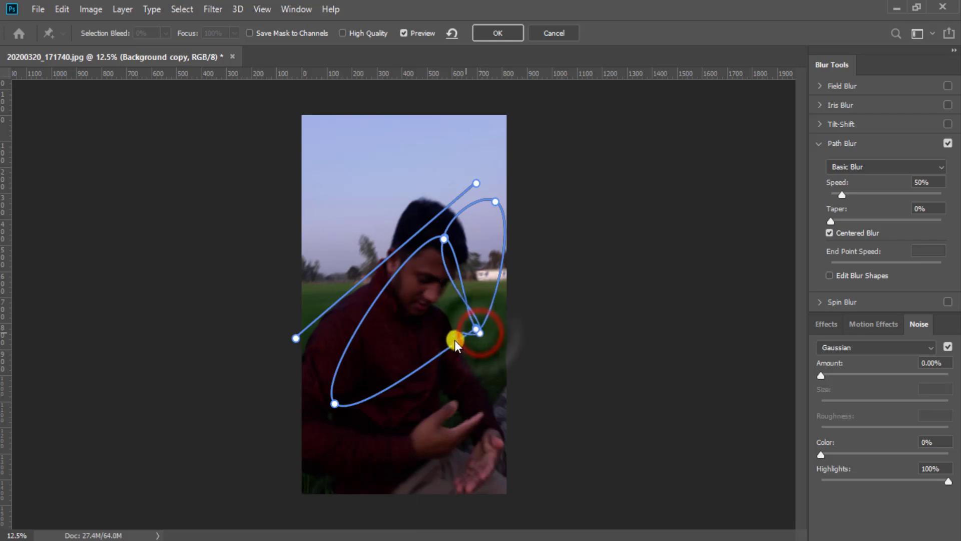
left_click(365, 479)
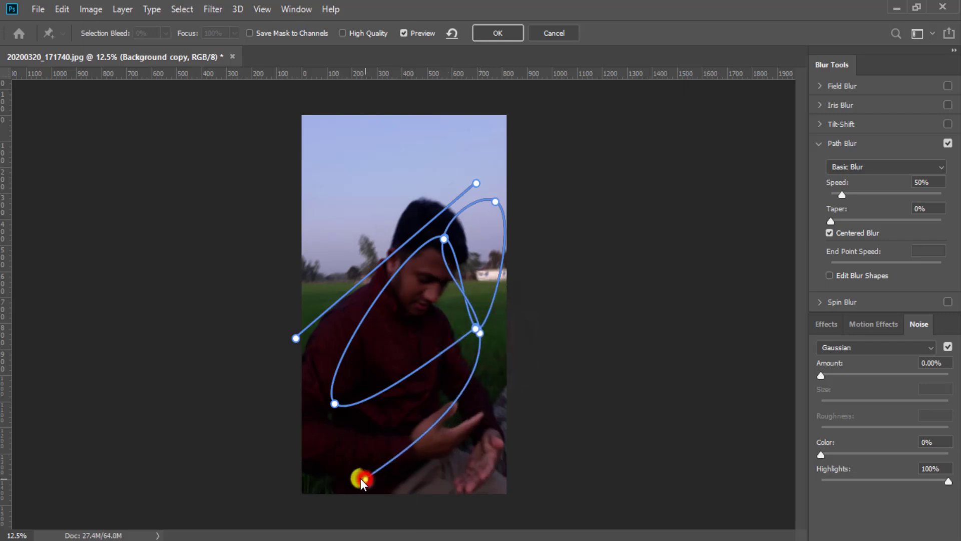
left_click(296, 338)
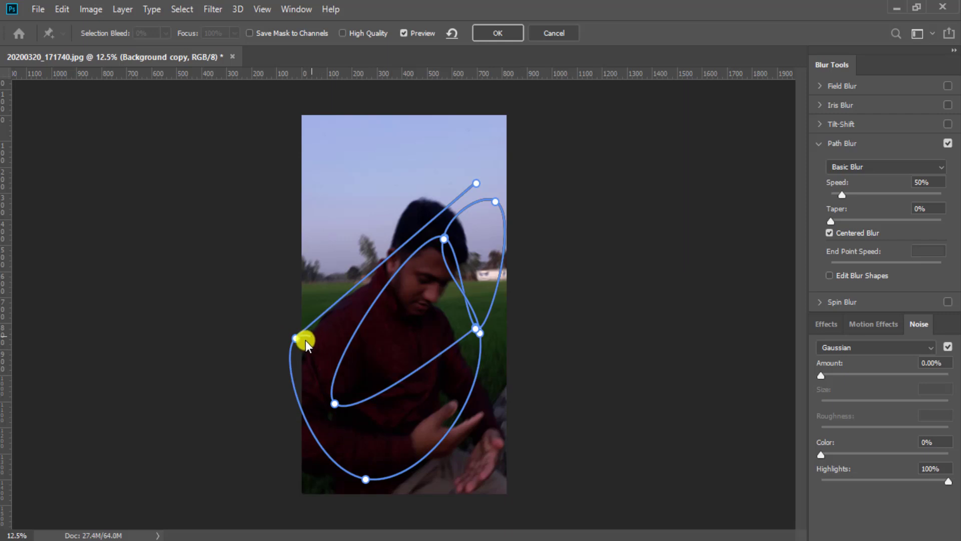
left_click(296, 337)
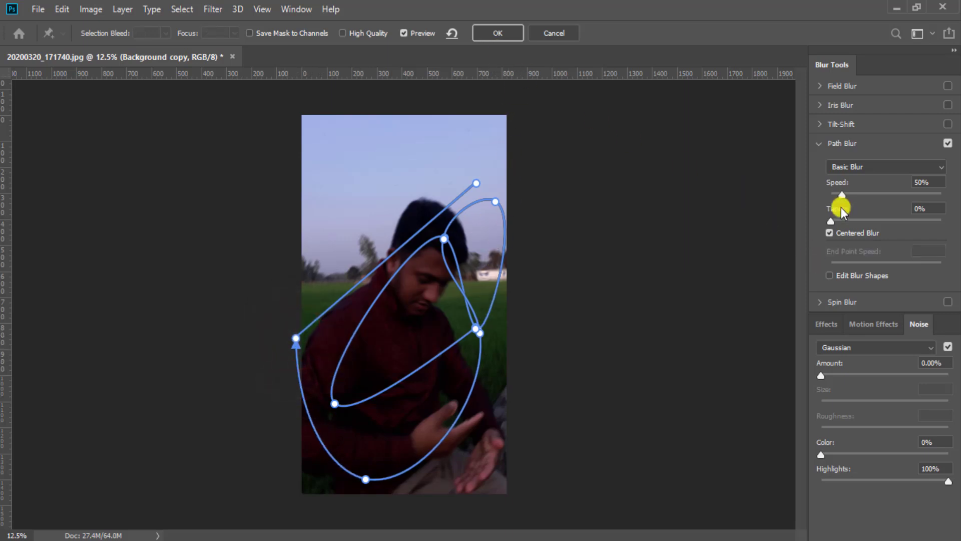
Step: Raise the Path Blur speed to 433% and enable editing of the blur shapes
left_click_drag(843, 196, 903, 194)
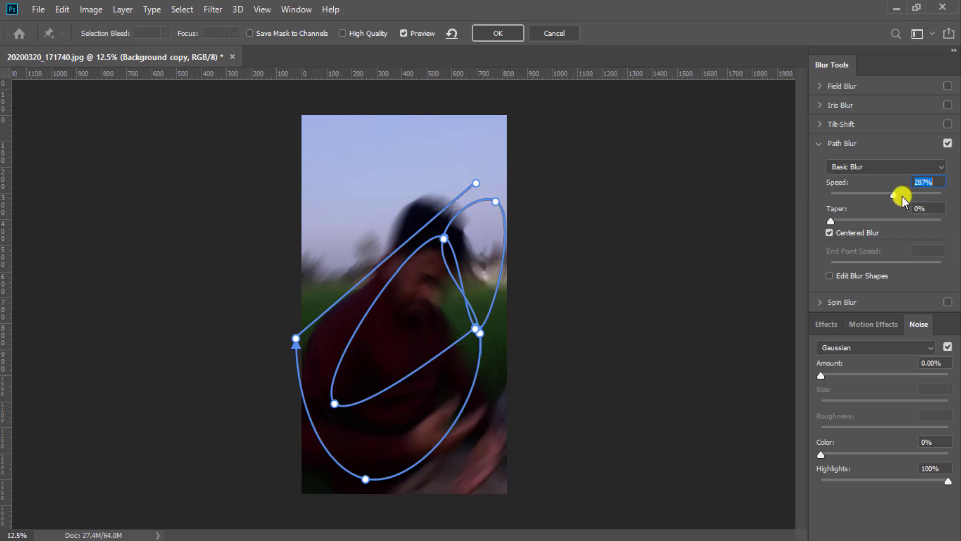
left_click_drag(894, 195, 923, 198)
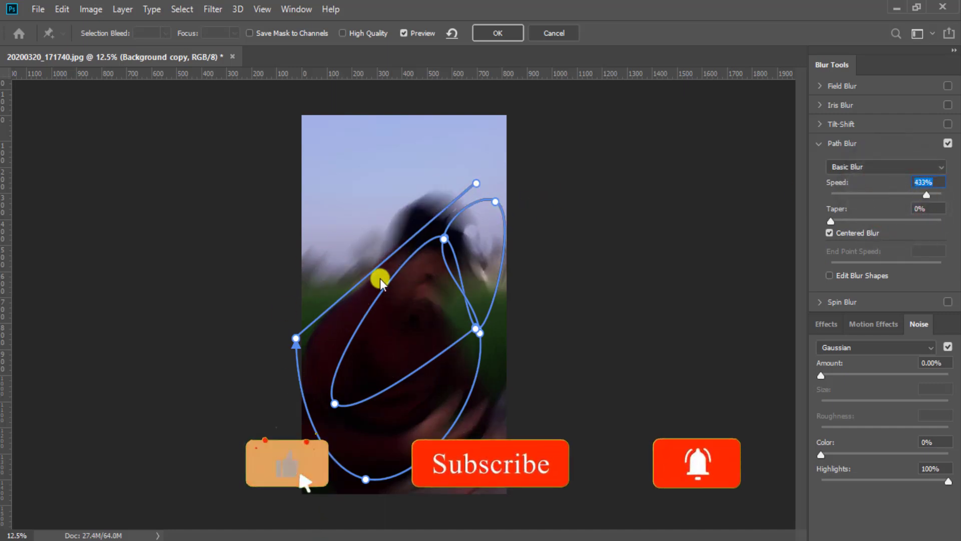
left_click(828, 274)
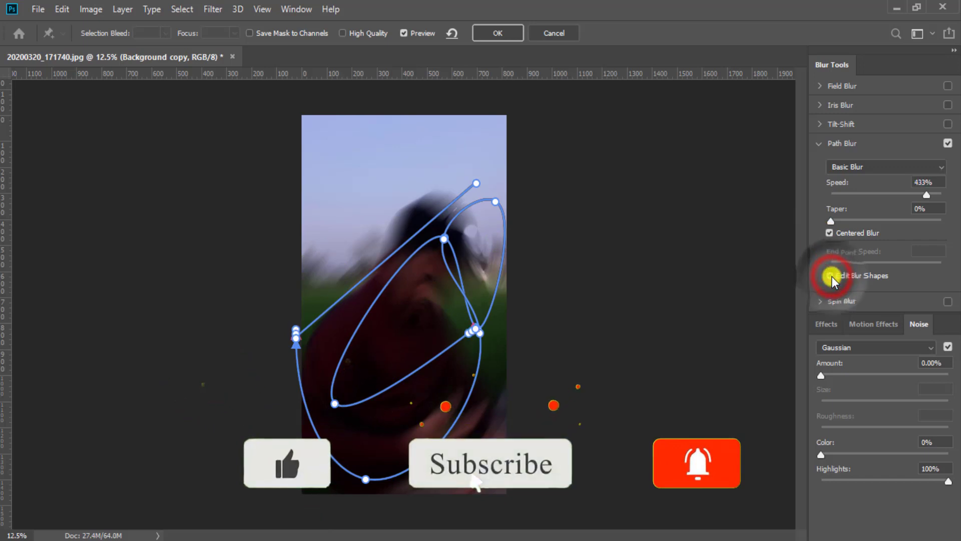
left_click(496, 201)
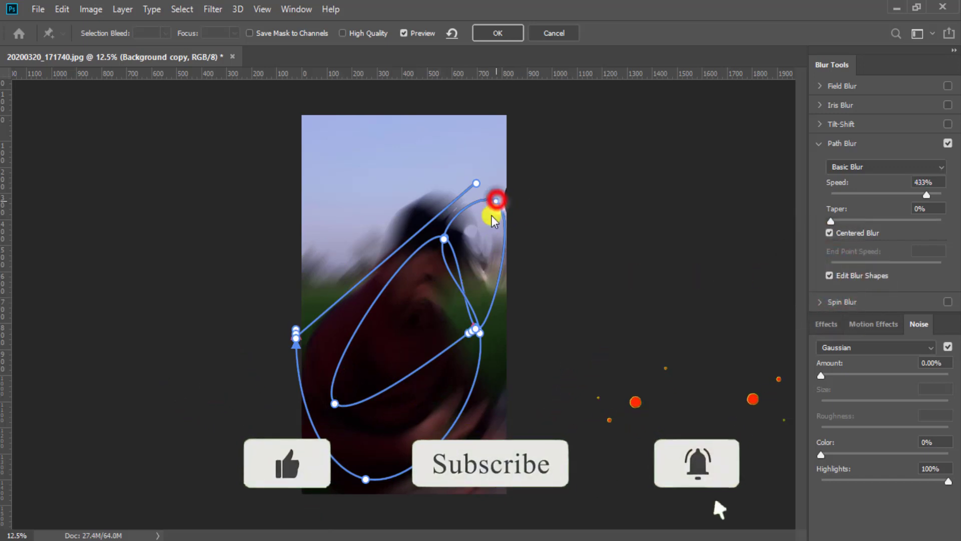
Step: Reshape the looping blur path around the head, torso and hands, and move the straight path's upper end left into the sky
left_click_drag(492, 228, 486, 233)
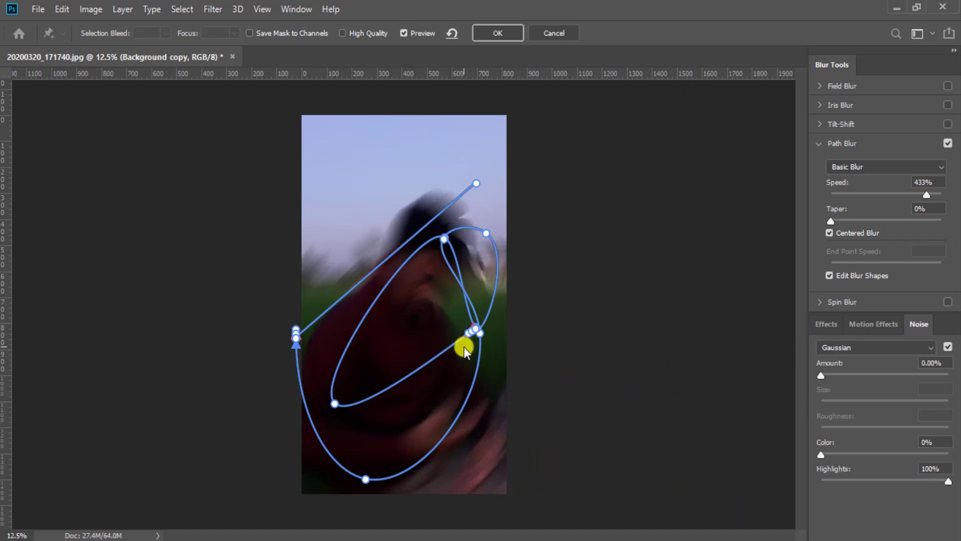
left_click_drag(334, 404, 351, 357)
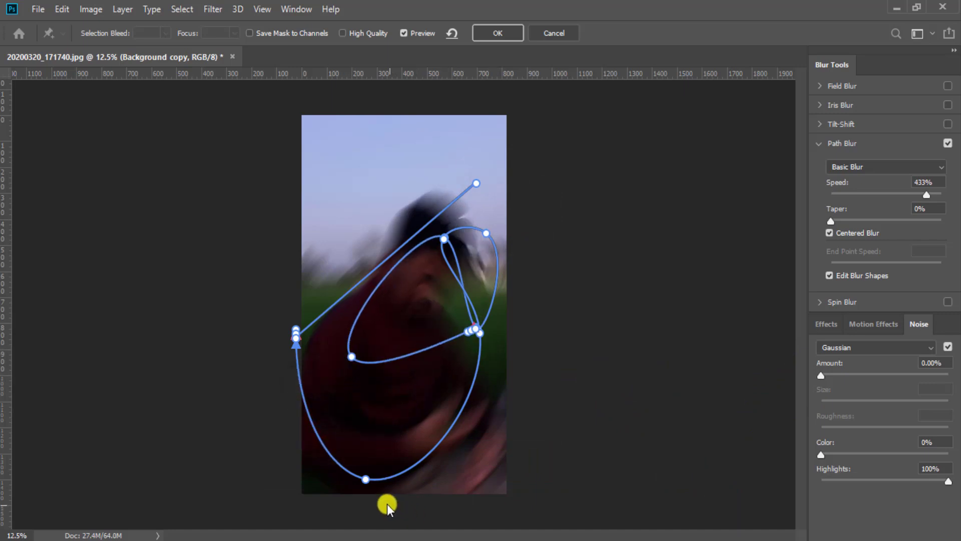
left_click_drag(364, 480, 404, 472)
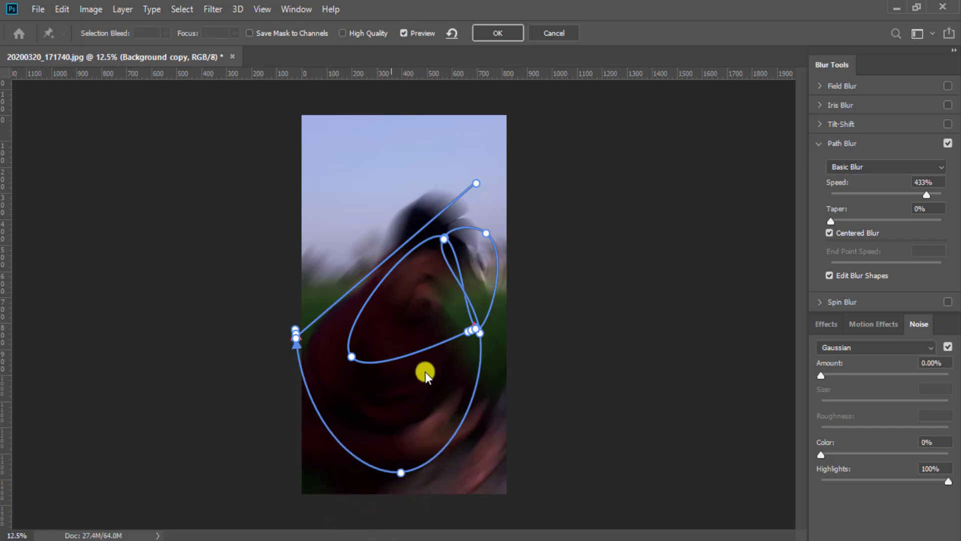
left_click_drag(479, 184, 389, 169)
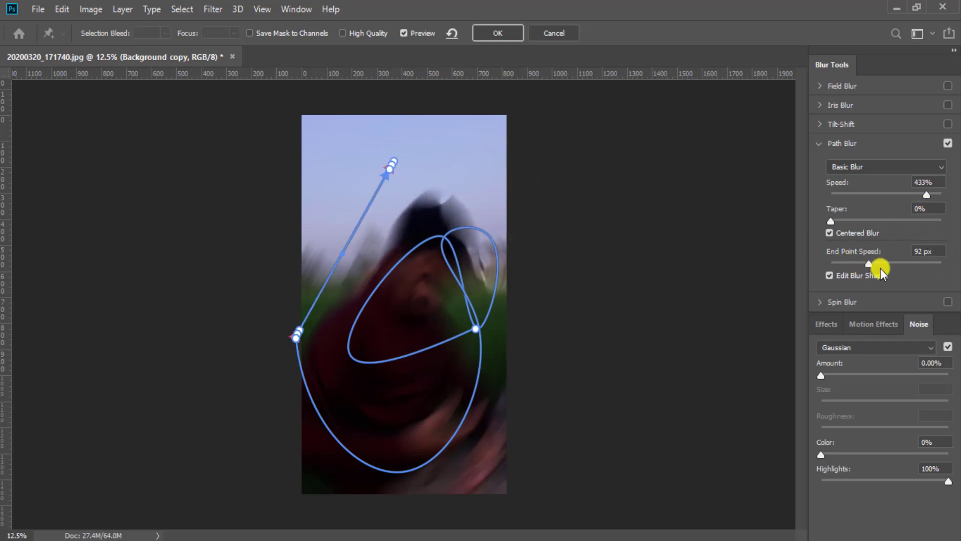
Step: Set the Path Blur end point speed to 7 px and the taper to 17%
left_click_drag(872, 267, 842, 267)
left_click(829, 235)
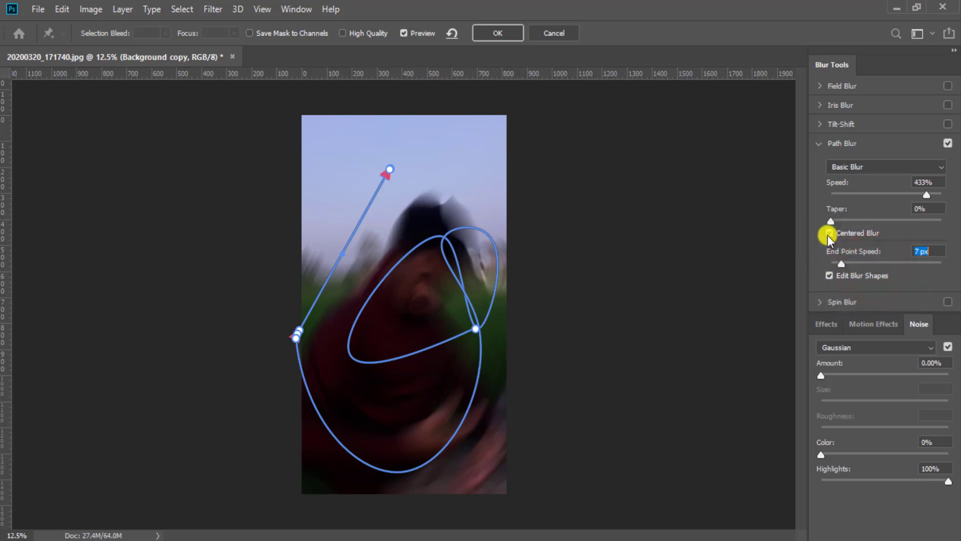
left_click_drag(834, 222, 929, 221)
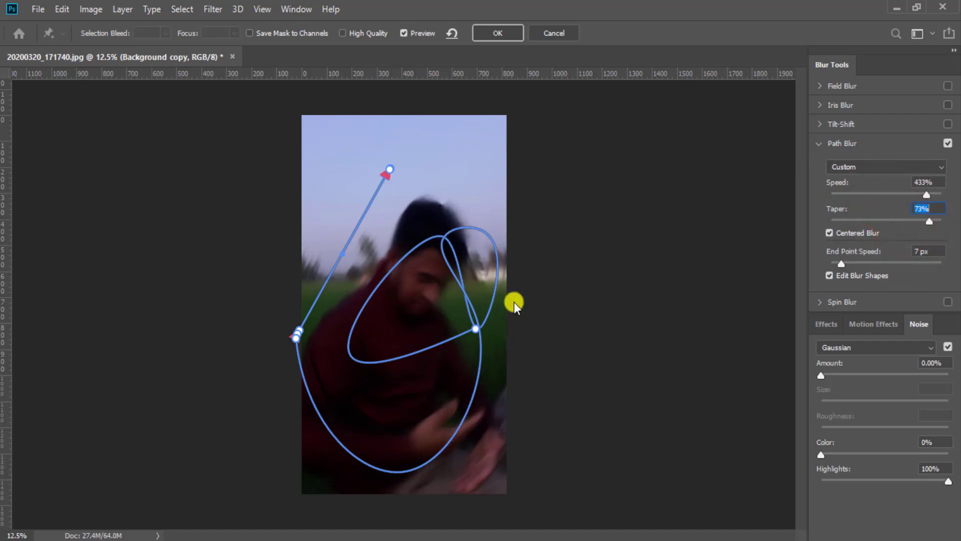
left_click_drag(929, 221, 943, 223)
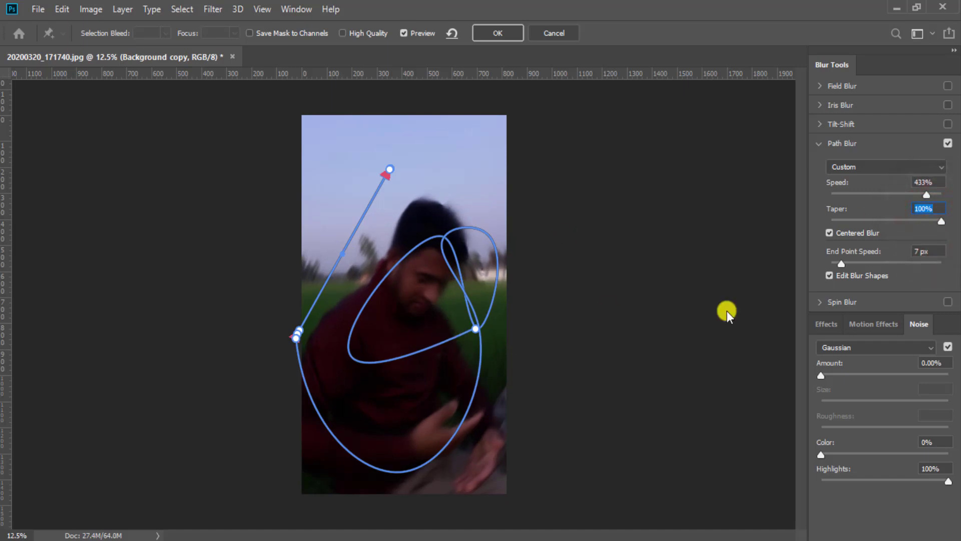
left_click_drag(941, 222, 872, 219)
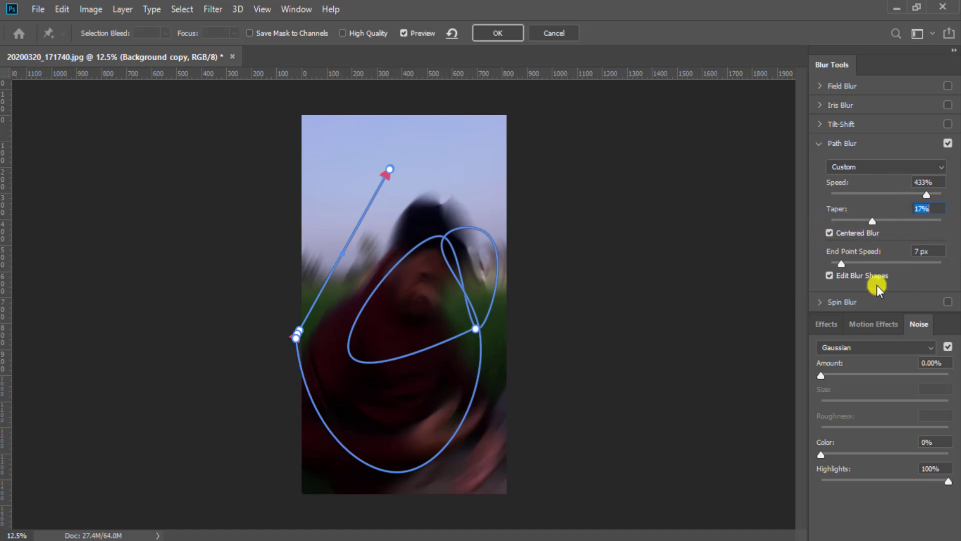
Step: Try 3.83% Gaussian noise on the Path Blur and cancel the filter
left_click_drag(825, 376, 900, 374)
left_click_drag(899, 374, 847, 376)
left_click(819, 145)
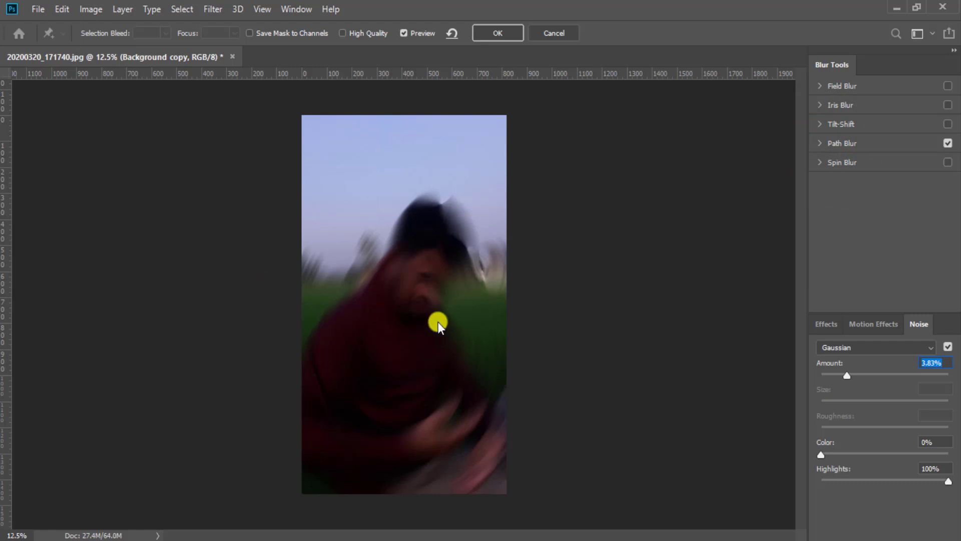
left_click(547, 33)
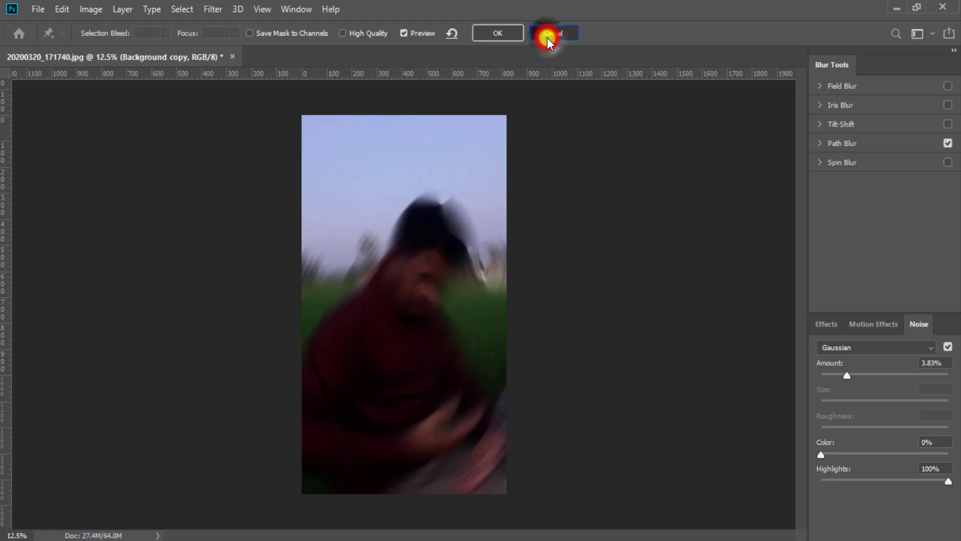
Step: Start a Spin Blur from the Blur Gallery, with a 223° blur angle and its circle enlarged to the photo's full width
left_click(215, 10)
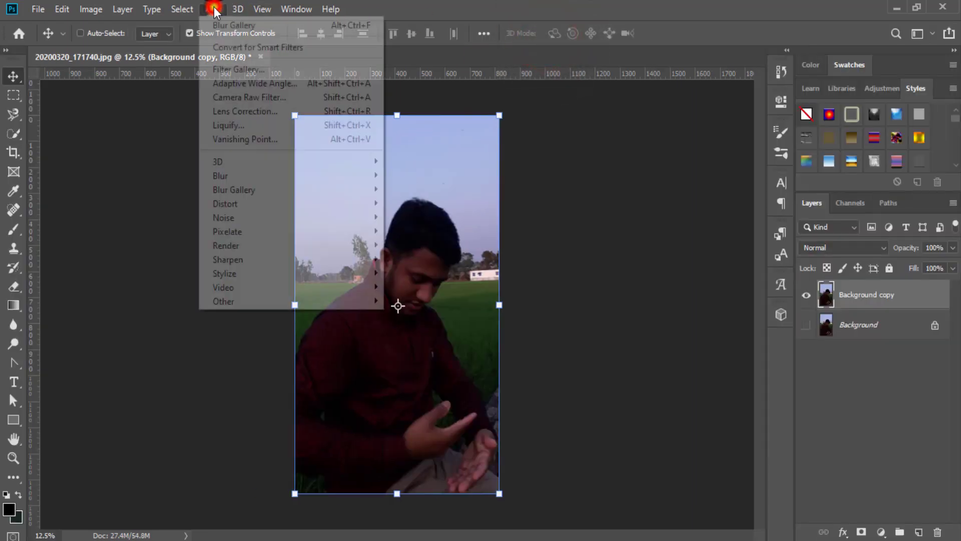
left_click(254, 191)
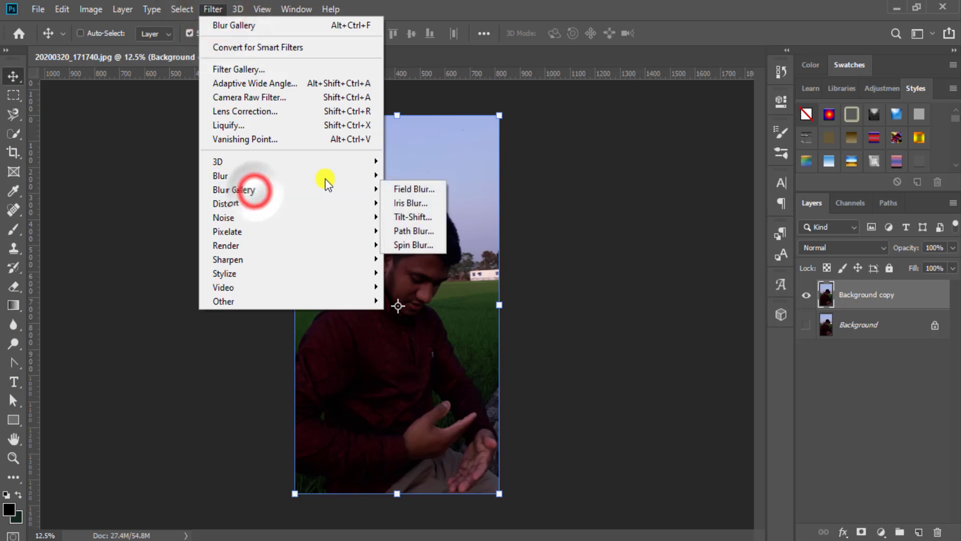
left_click(411, 244)
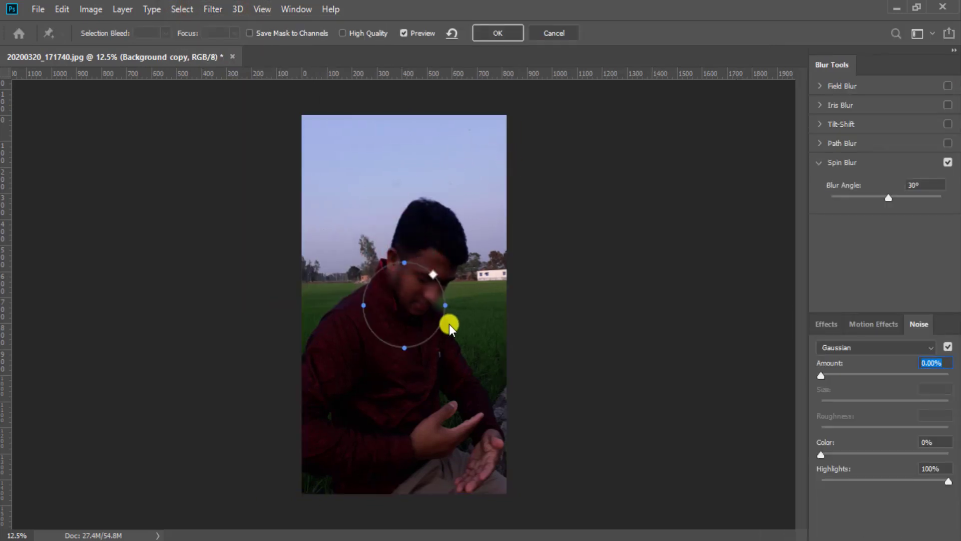
mouse_move(418, 278)
mouse_move(418, 303)
left_click_drag(406, 289, 394, 311)
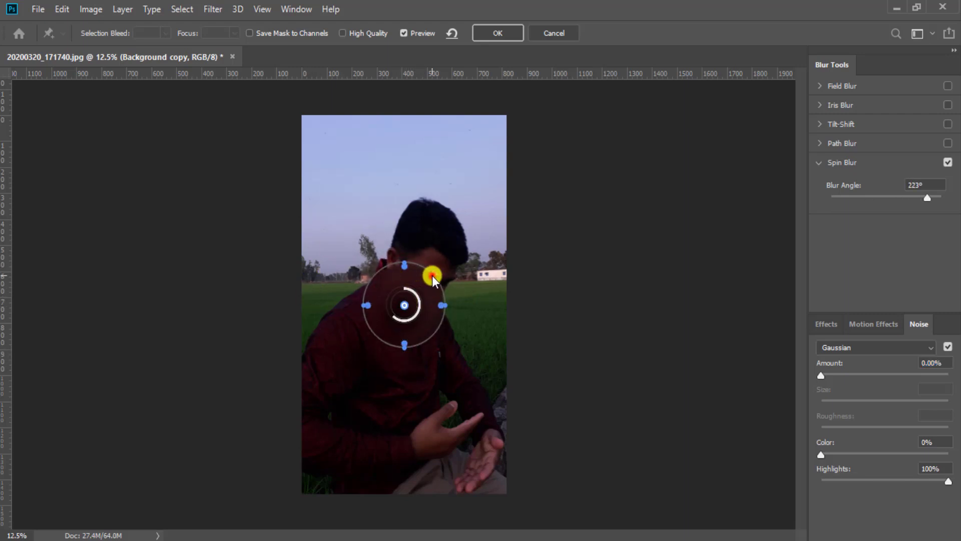
left_click_drag(432, 276, 467, 220)
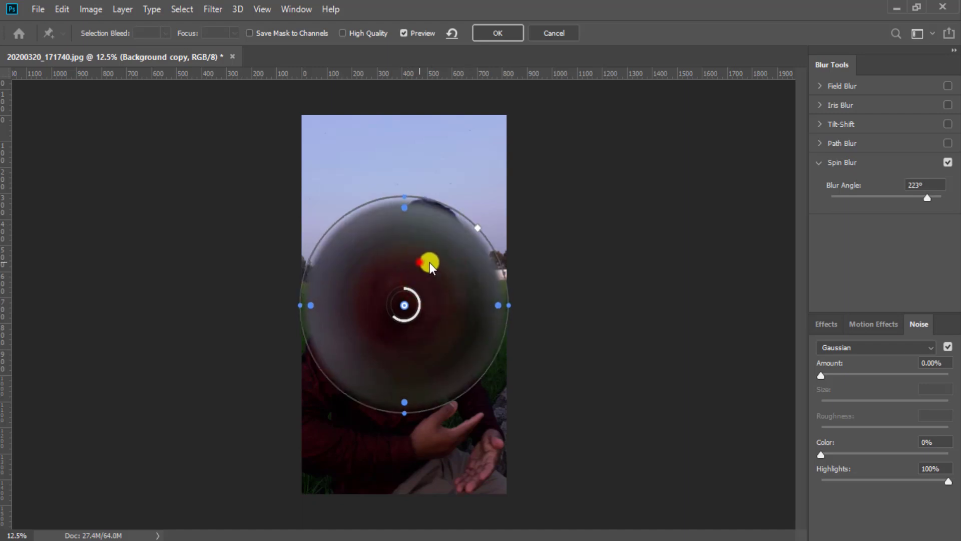
Step: Lower the Spin Blur angle to 78° and centre the circle on the face
left_click_drag(429, 260, 433, 317)
left_click_drag(437, 278, 445, 245)
left_click_drag(420, 299, 443, 283)
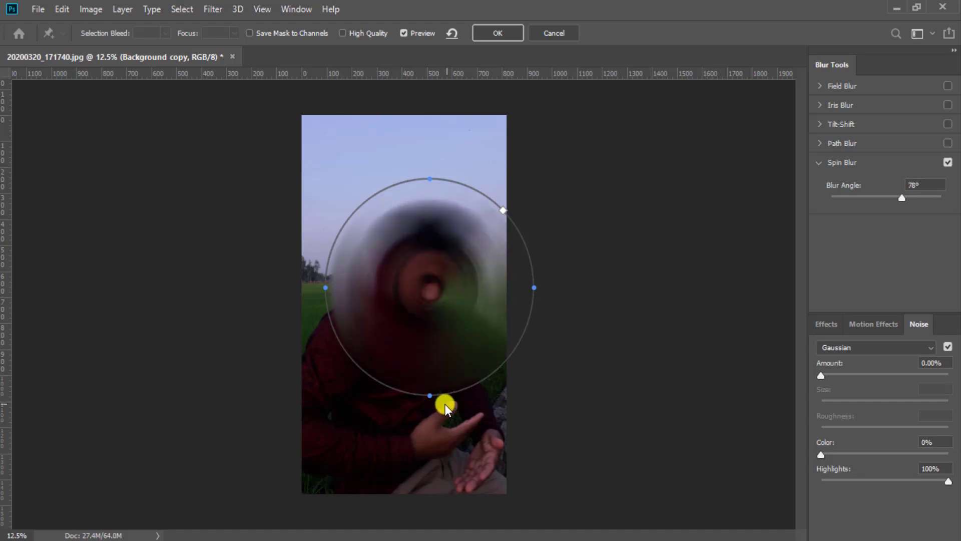
Step: Stretch the spin circle into a tall, slightly tilted ellipse and move it over the head and torso
left_click_drag(430, 398, 418, 461)
left_click_drag(458, 344, 434, 374)
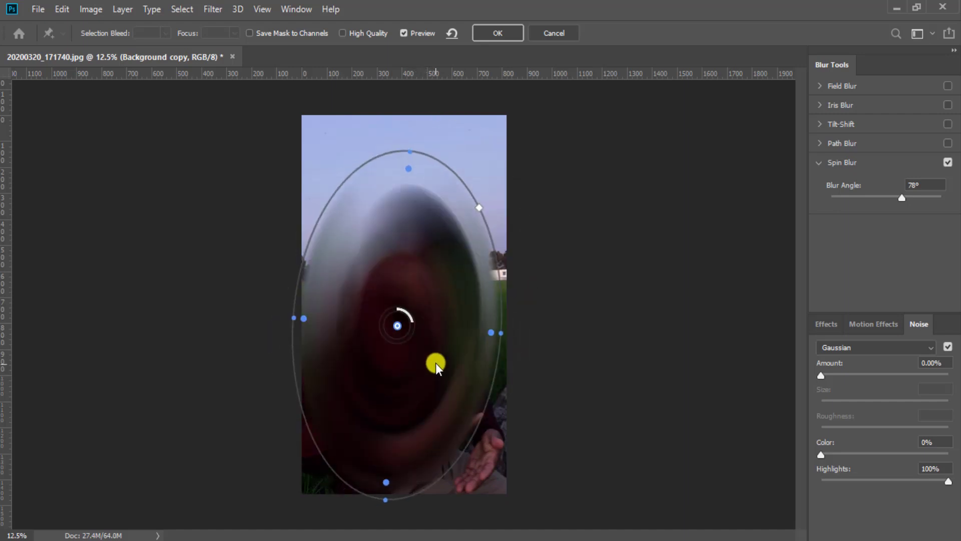
left_click(502, 333)
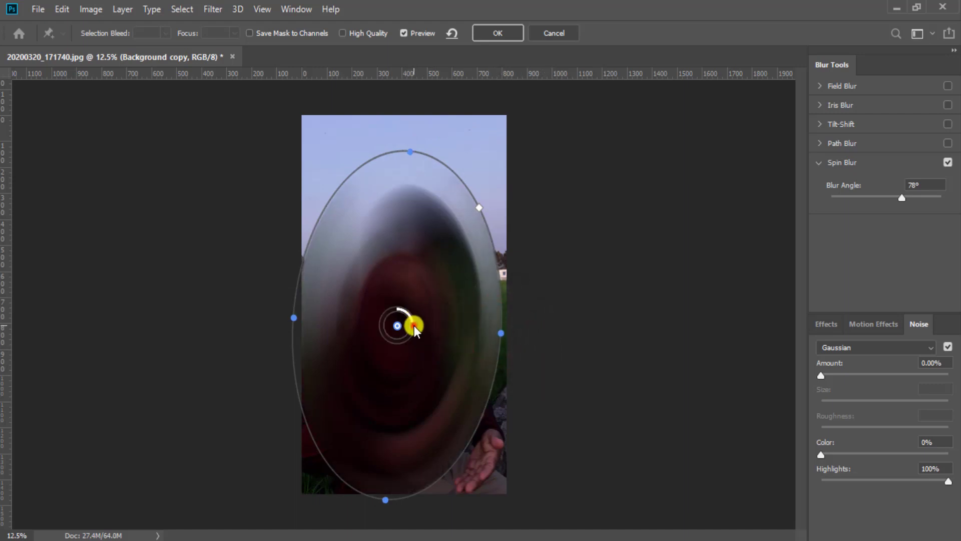
Step: Reduce the Spin Blur angle to 11°
left_click_drag(413, 326, 413, 305)
left_click(407, 309)
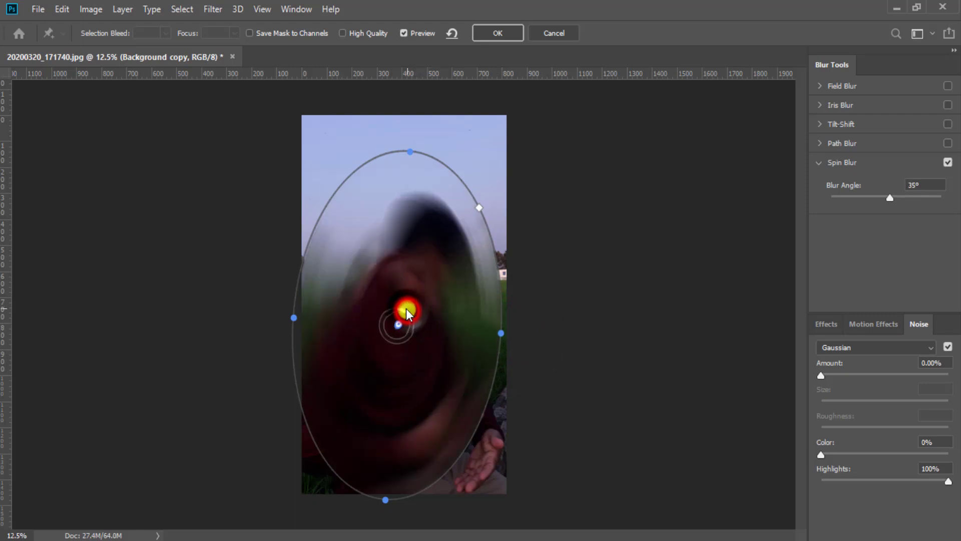
left_click_drag(406, 308, 402, 309)
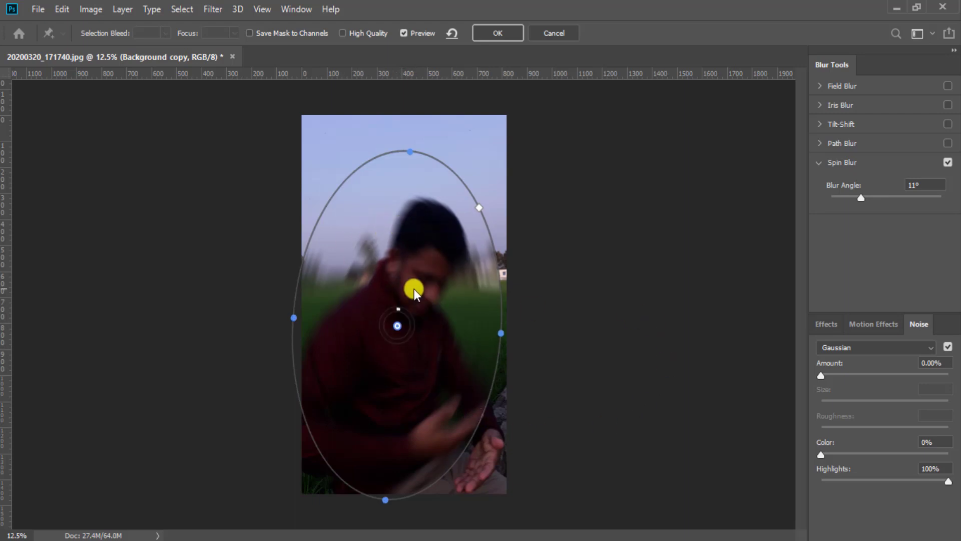
Step: Shorten the spin ellipse vertically and shift it down and right over the body
left_click_drag(410, 148, 410, 178)
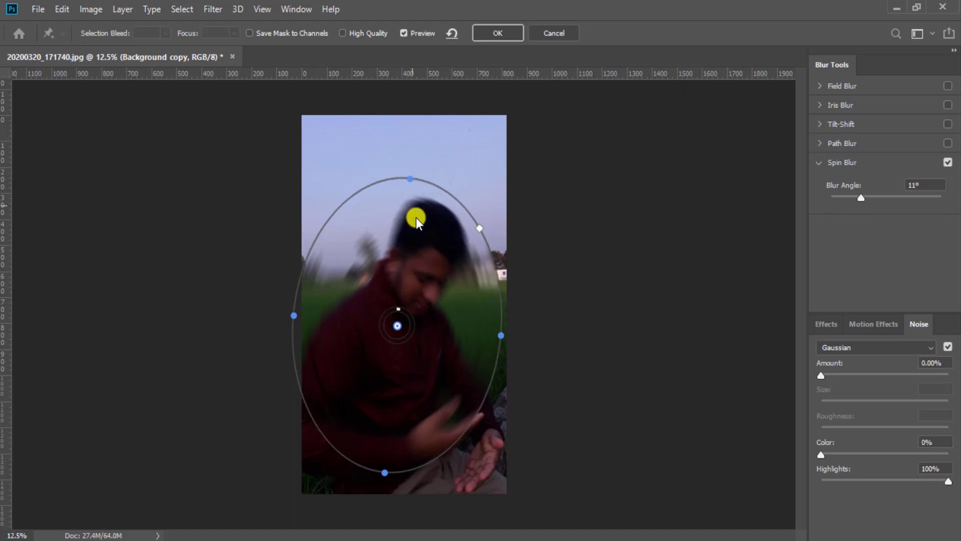
left_click(342, 362)
left_click_drag(343, 362, 356, 376)
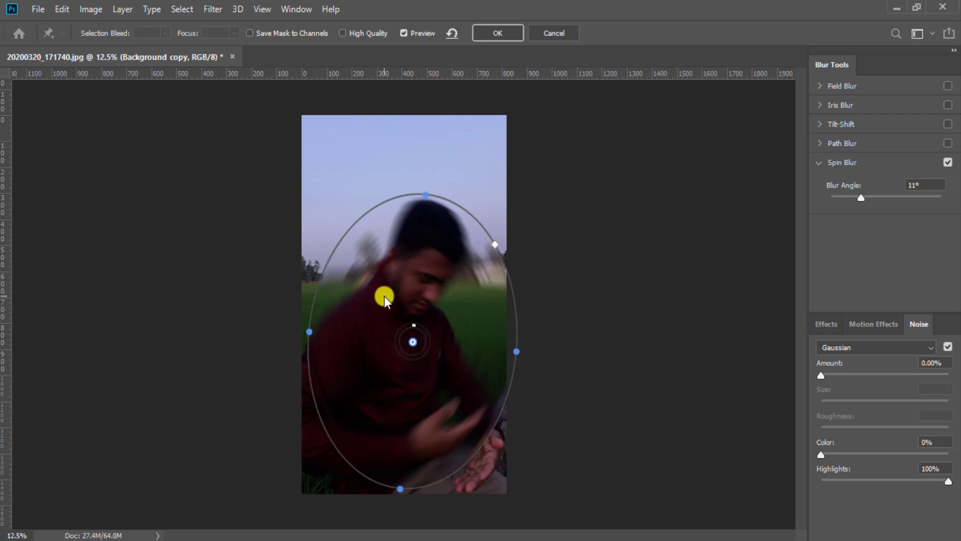
Step: Switch the noise type to Grain and nudge the spin ellipse left, and cancel the Spin Blur
left_click(902, 344)
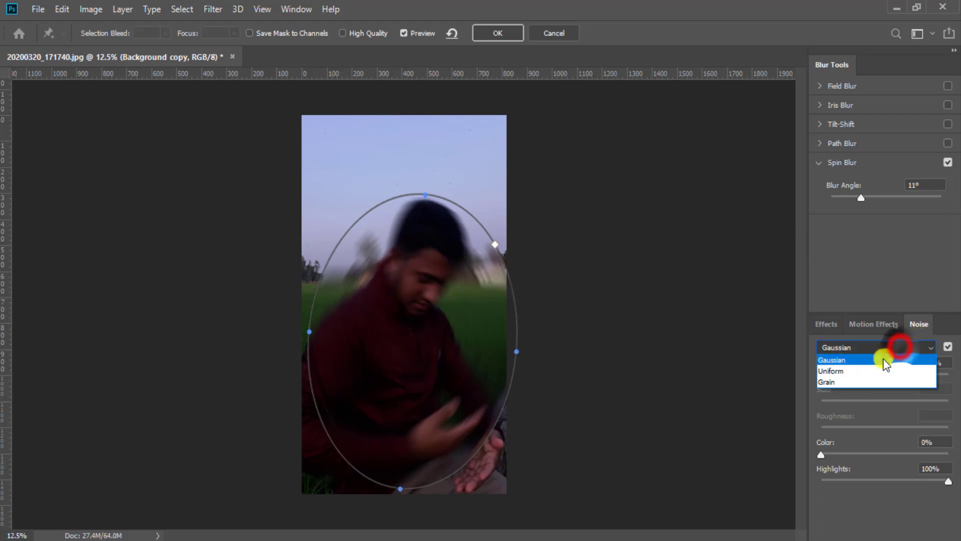
left_click_drag(854, 365, 854, 378)
left_click(854, 380)
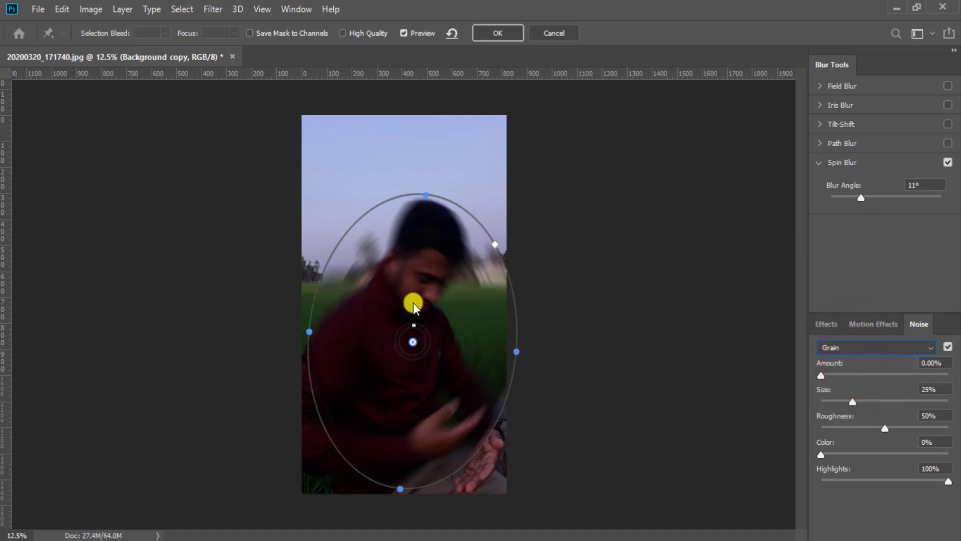
left_click_drag(437, 273, 423, 278)
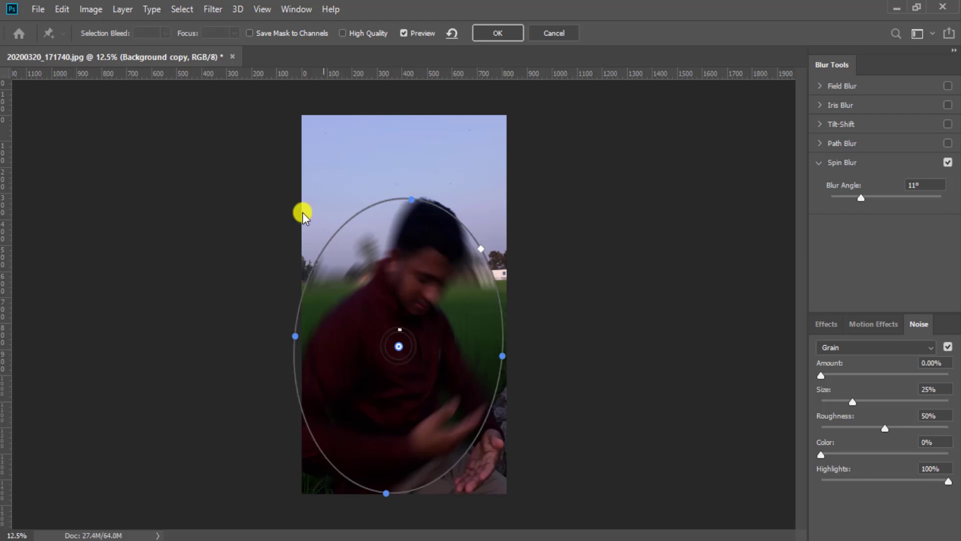
left_click(209, 5)
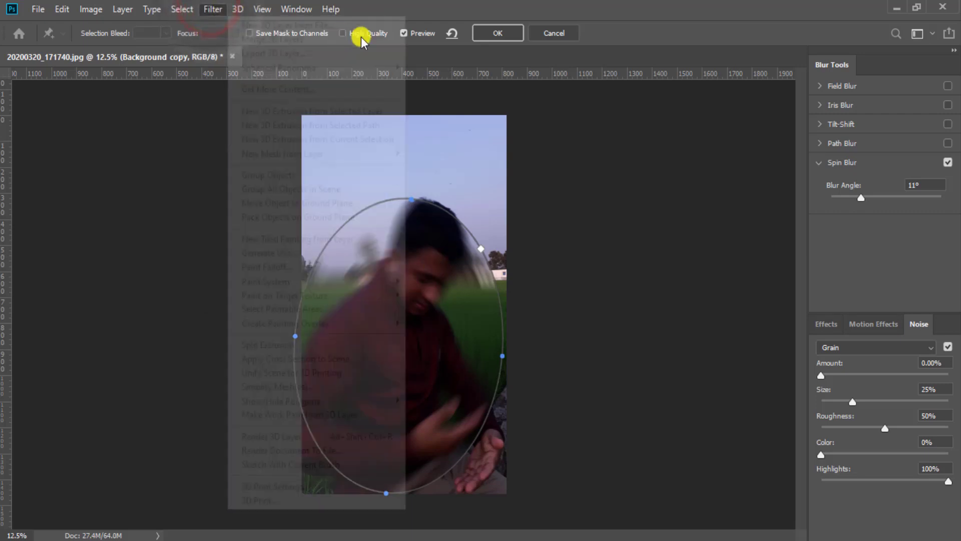
left_click(548, 34)
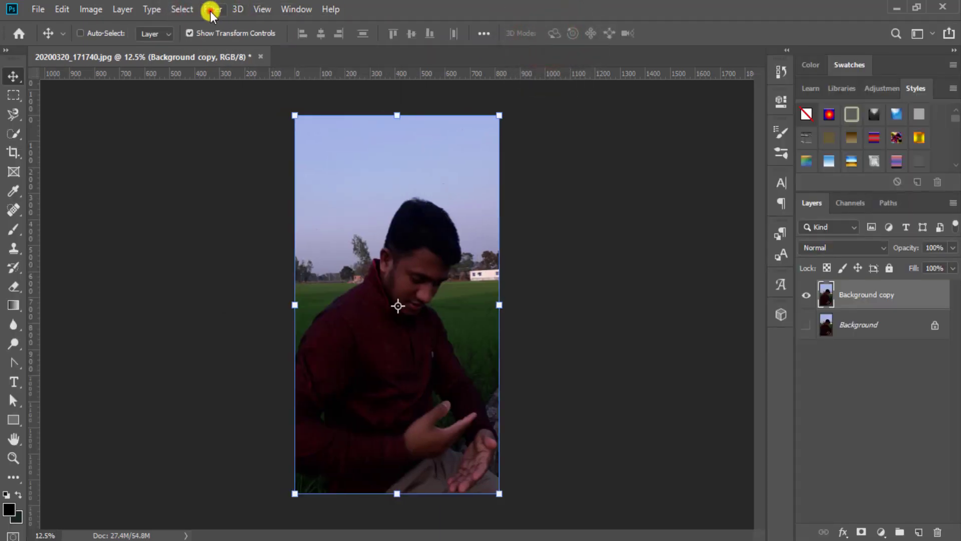
left_click(211, 9)
left_click(245, 191)
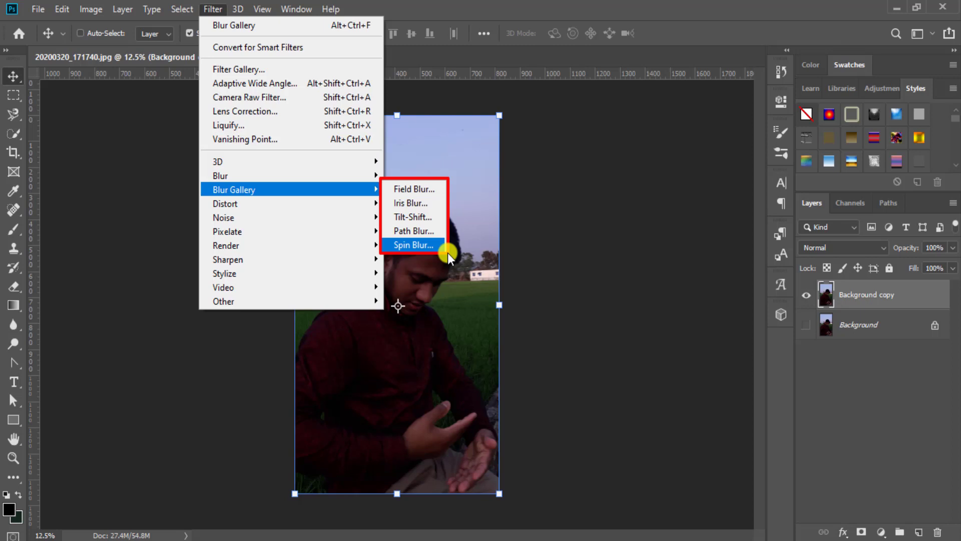
left_click(405, 197)
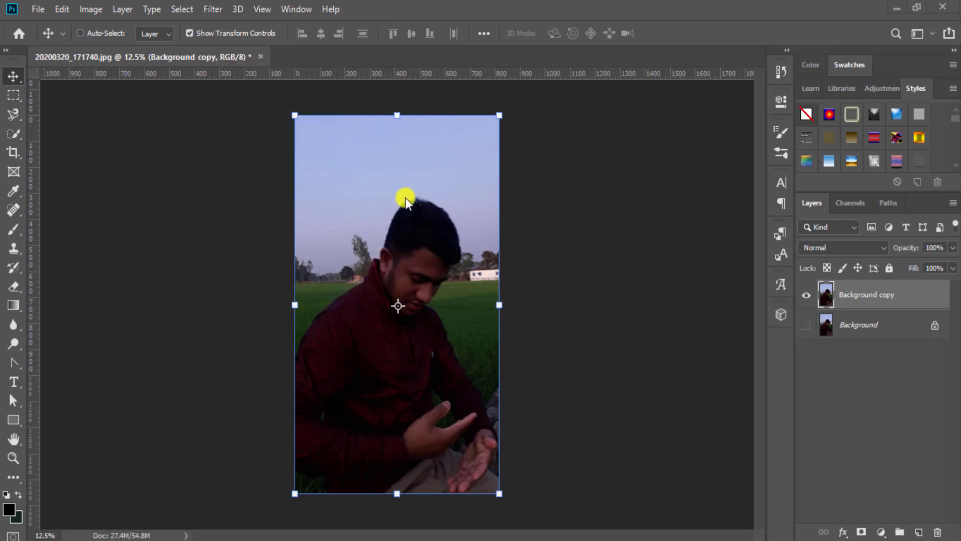
left_click(212, 9)
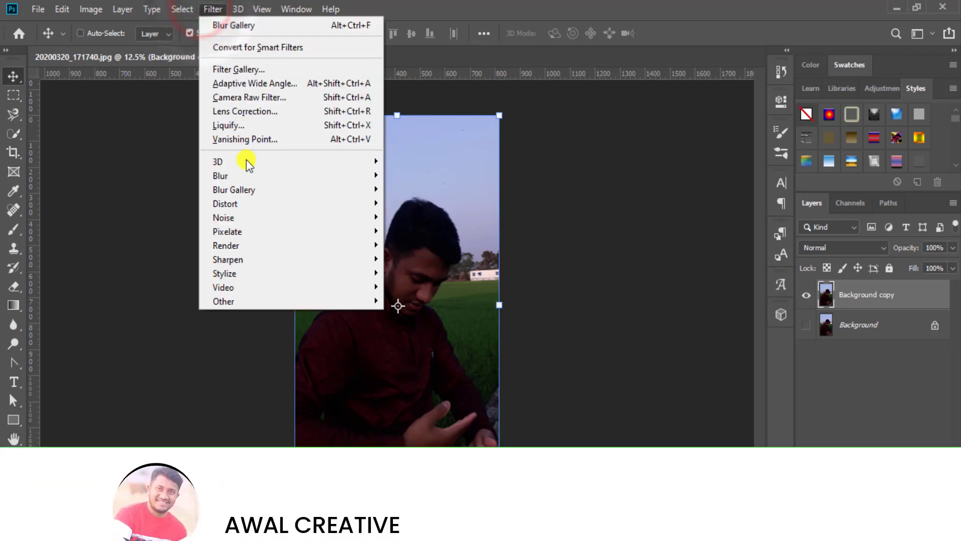
mouse_move(246, 205)
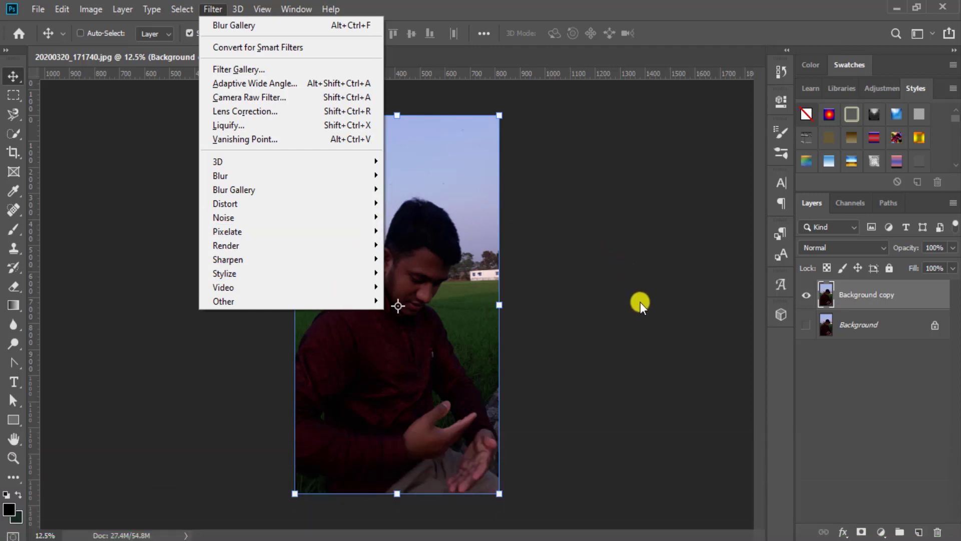
left_click(633, 307)
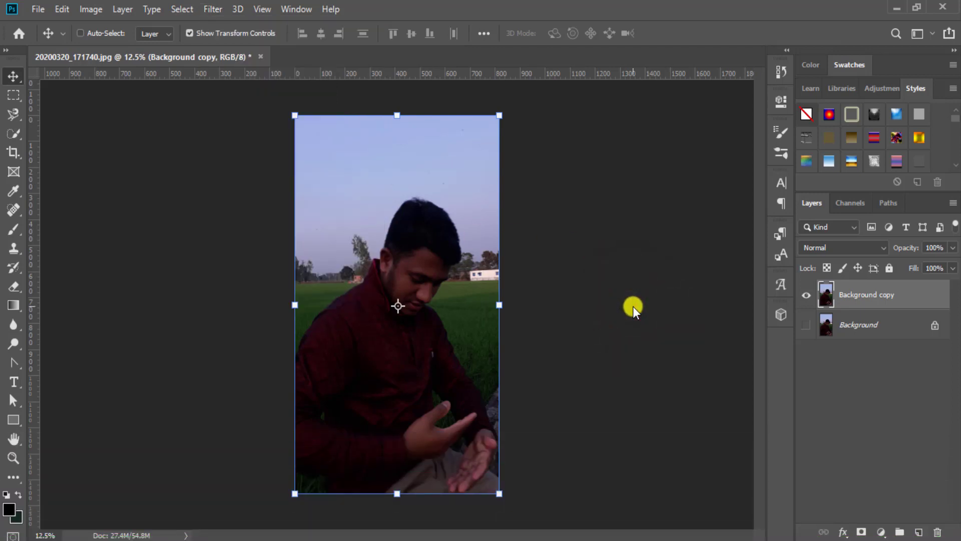
left_click(213, 9)
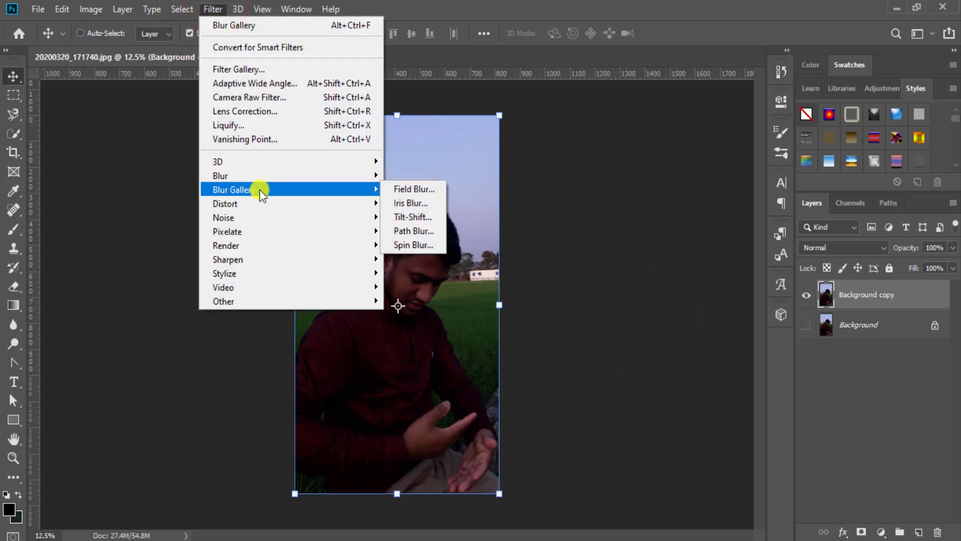